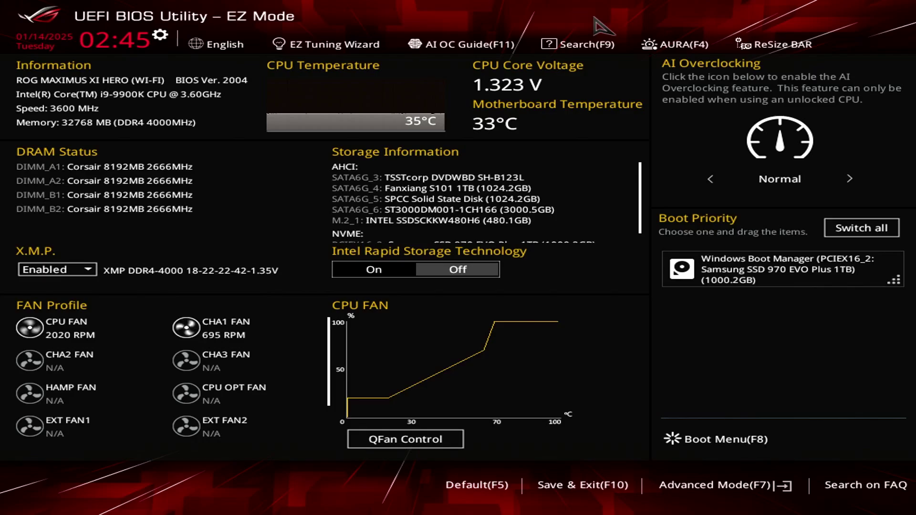
Switch from EZ Mode to Advanced Mode with F7, landing on the Extreme Tweaker tab
key("F7")
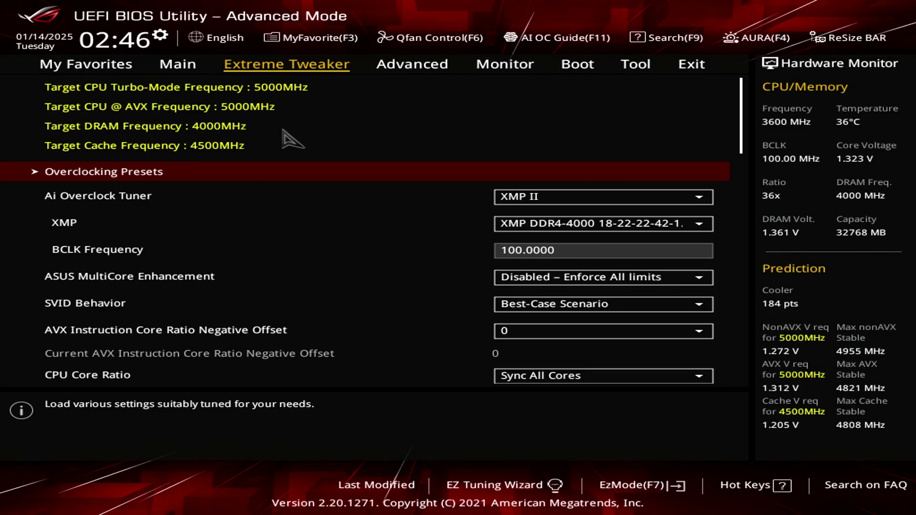
key("Down")
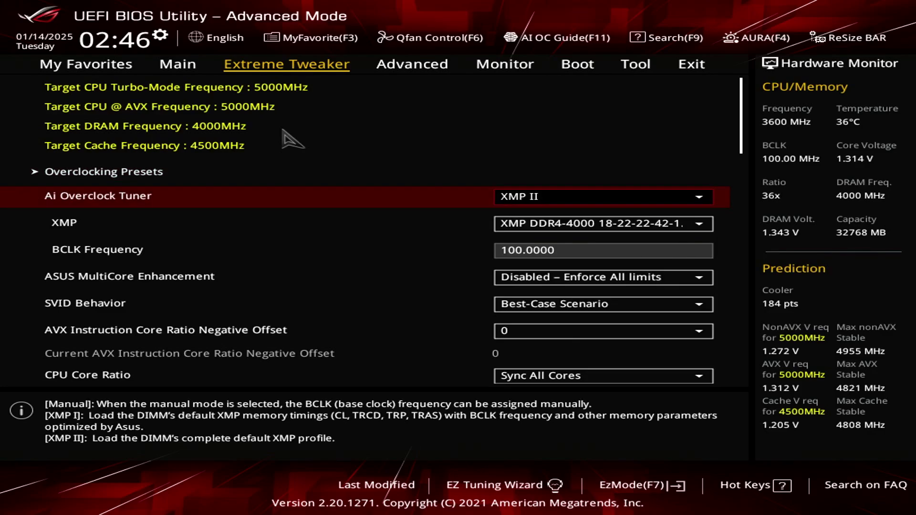
key("Return")
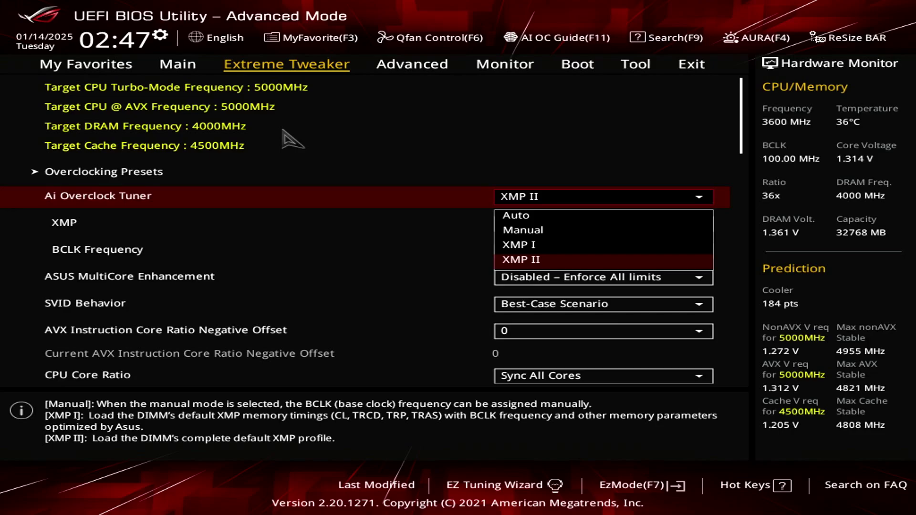
key("Return")
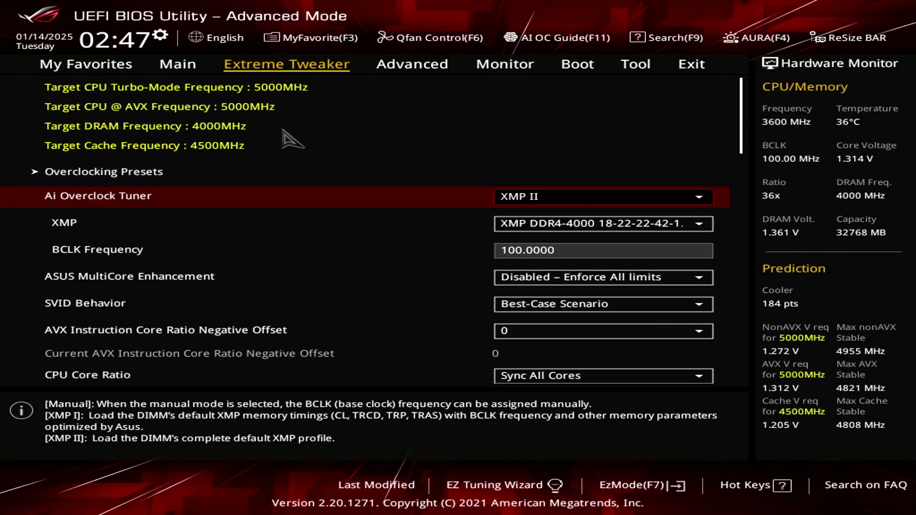
key("Down")
key("Return")
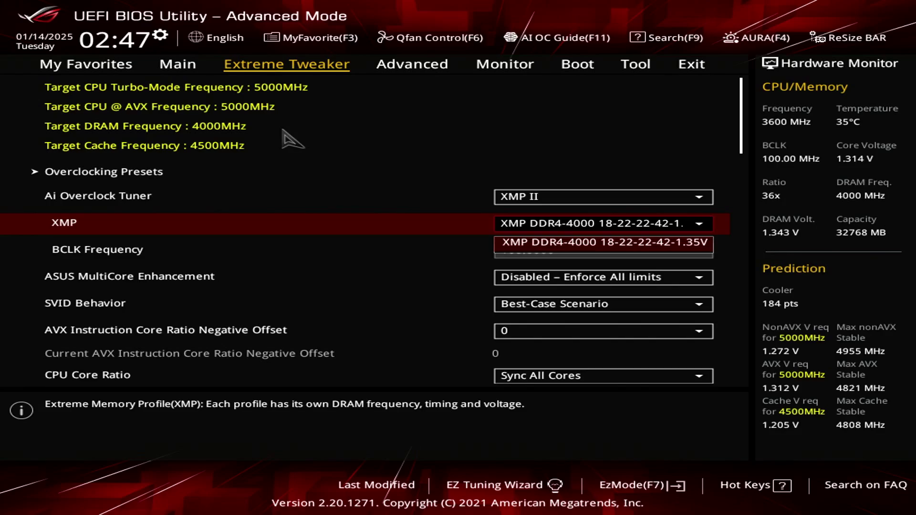
key("Return")
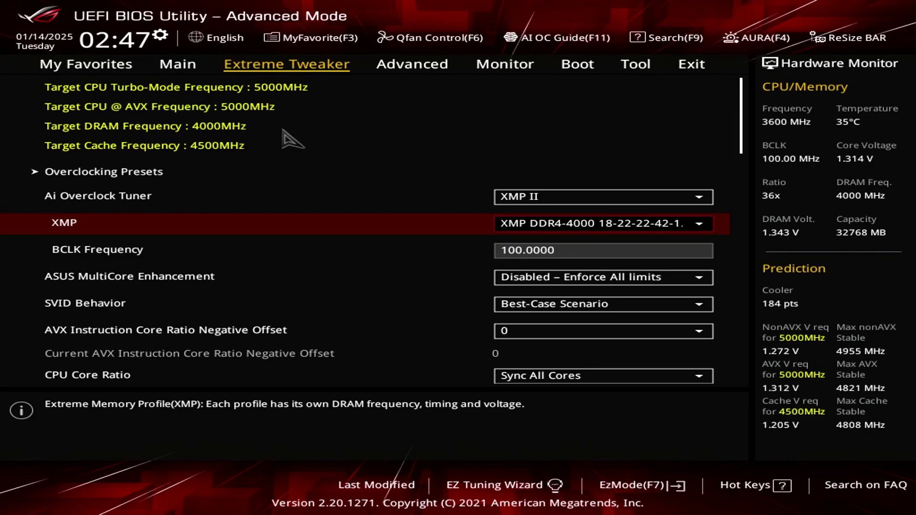
key("Down")
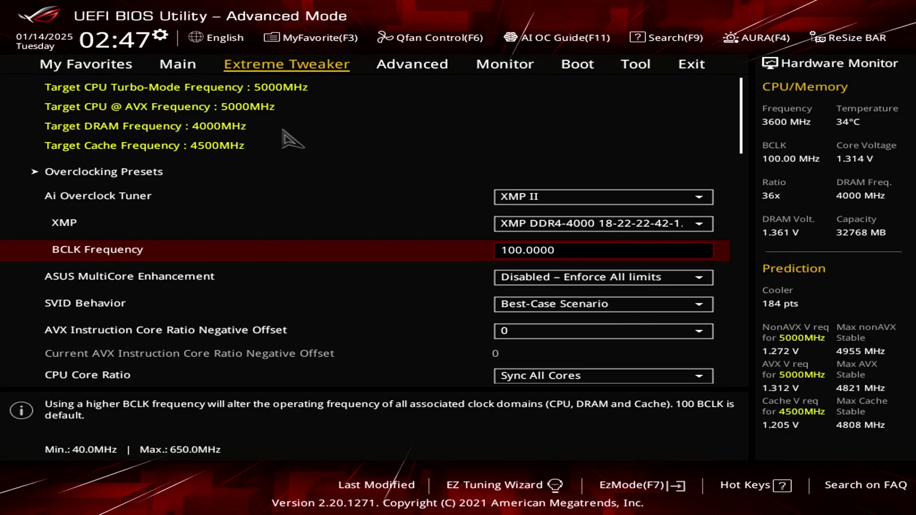
Leave ASUS MultiCore Enhancement at Disabled – Enforce All limits
key("Down")
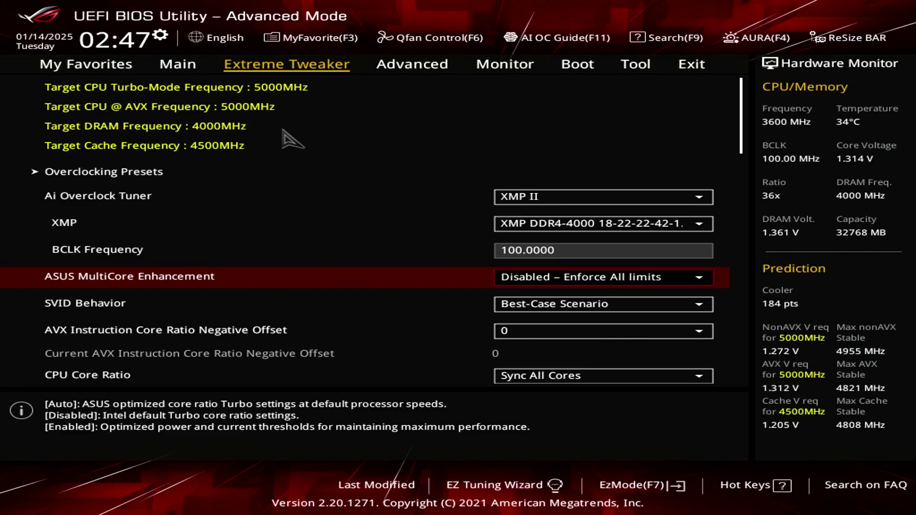
key("Return")
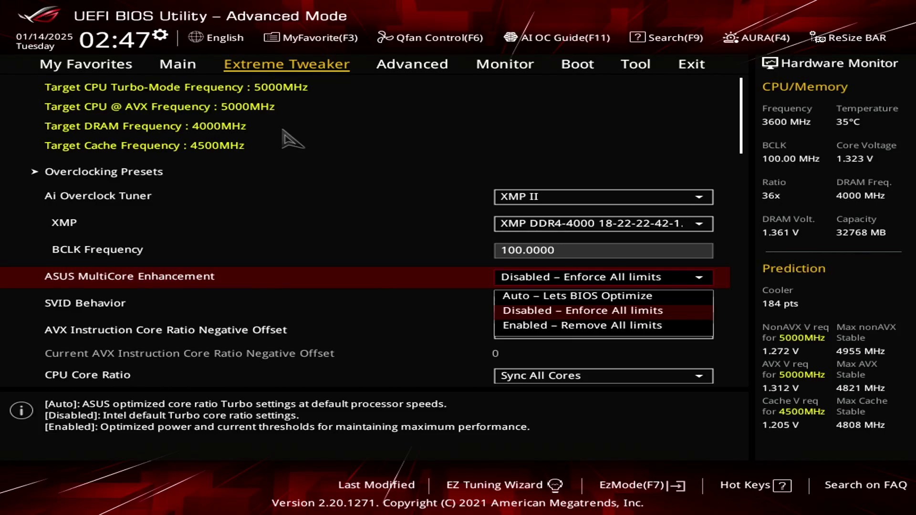
key("Escape")
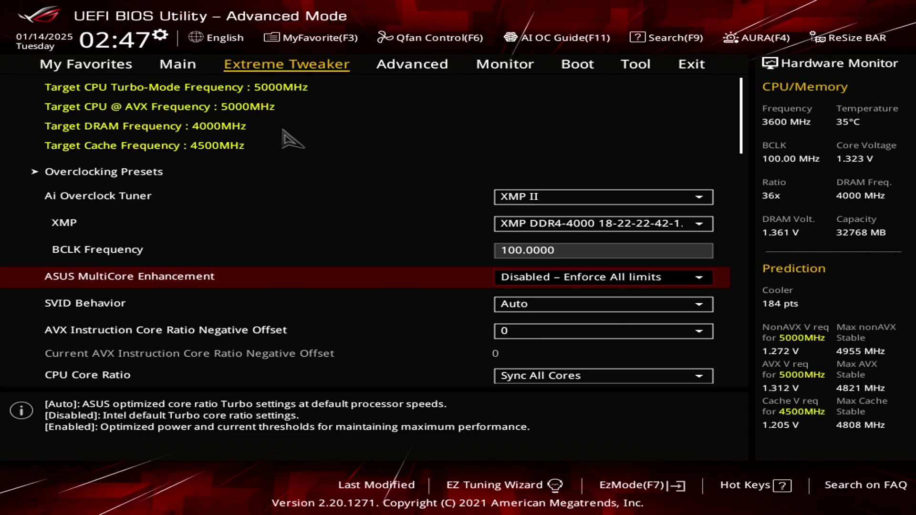
Set SVID Behavior to Best-Case Scenario and recheck that it stuck
key("Down")
key("Return")
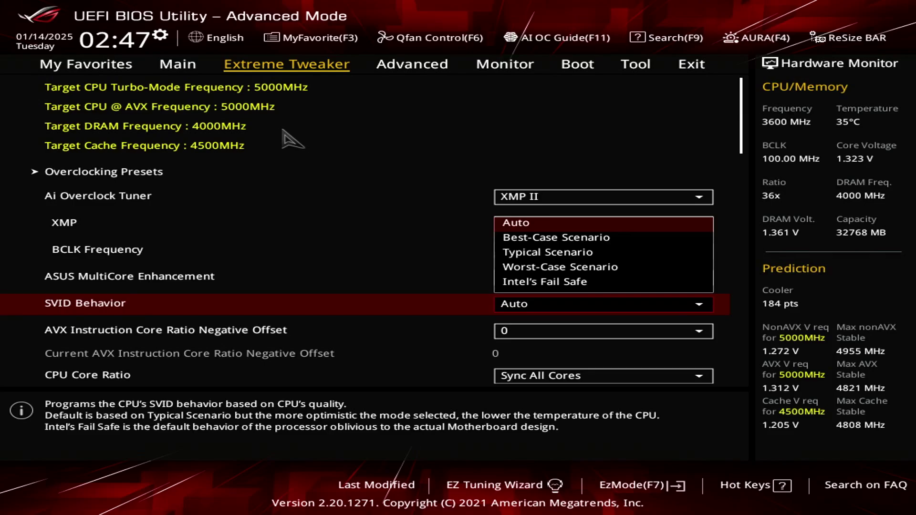
key("Down")
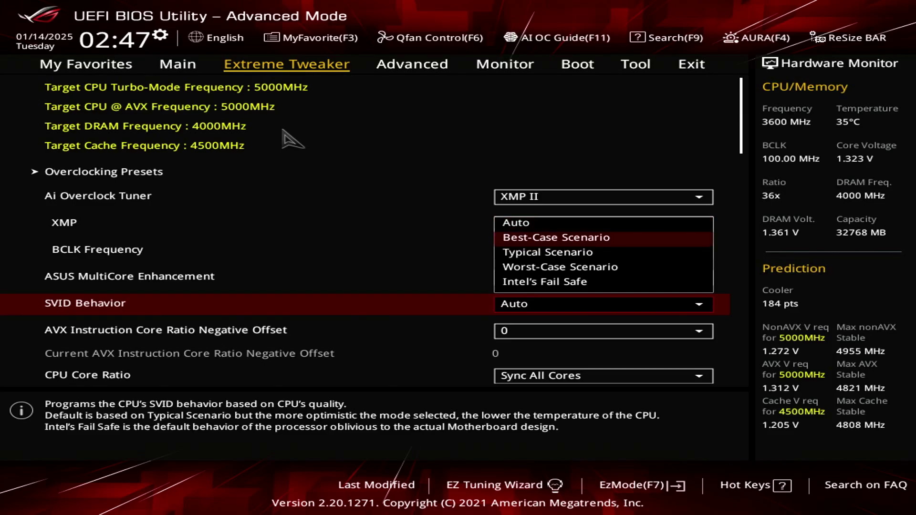
key("Return")
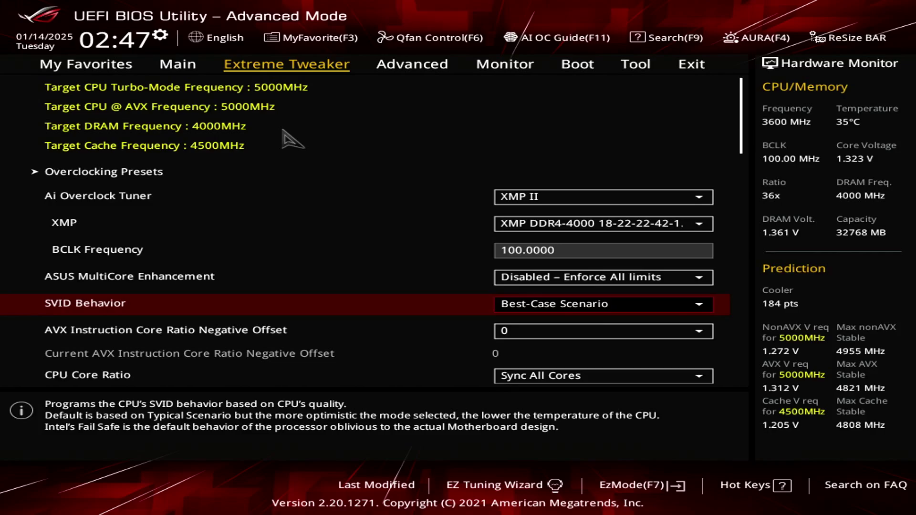
key("Return")
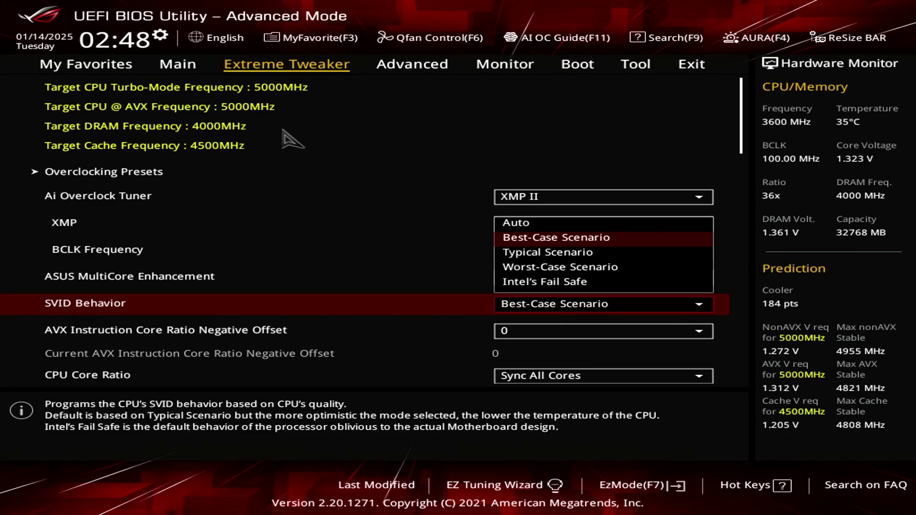
key("Return")
key("Down")
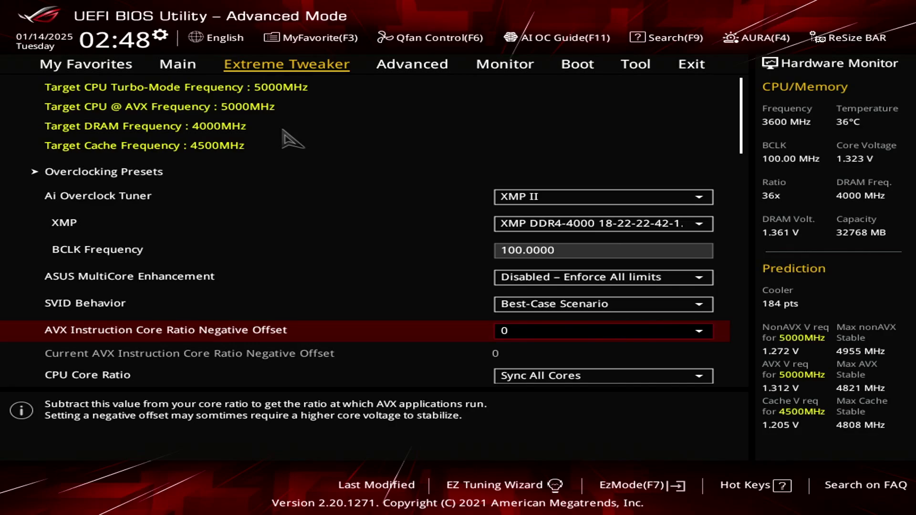
key("Return")
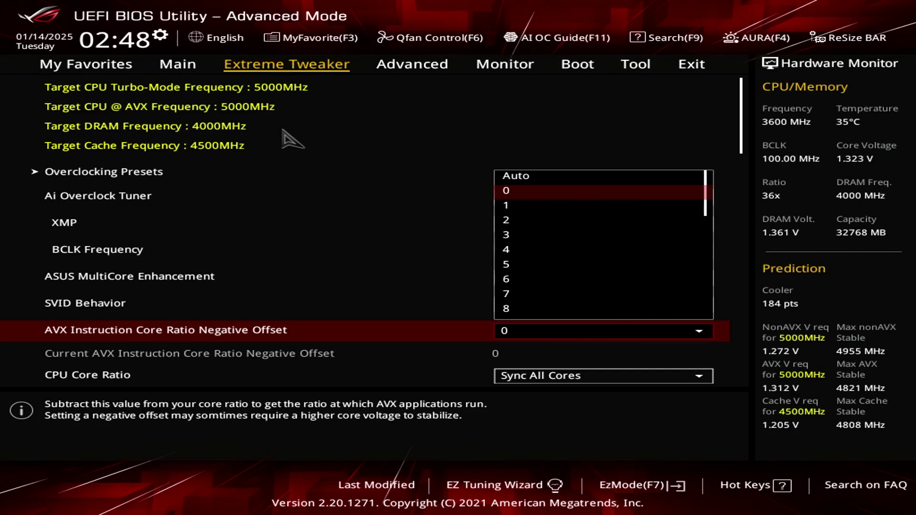
key("Down")
key("Down")
key("Down")
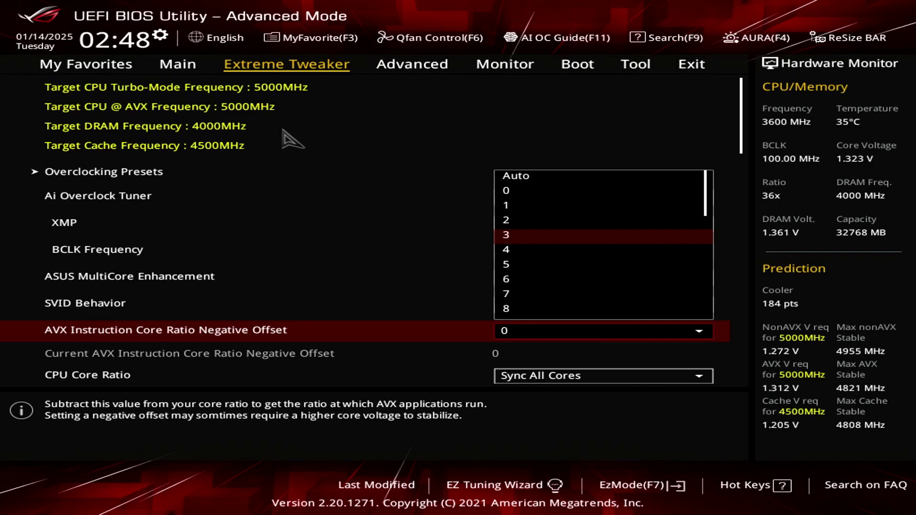
key("Up")
key("Up")
key("Up")
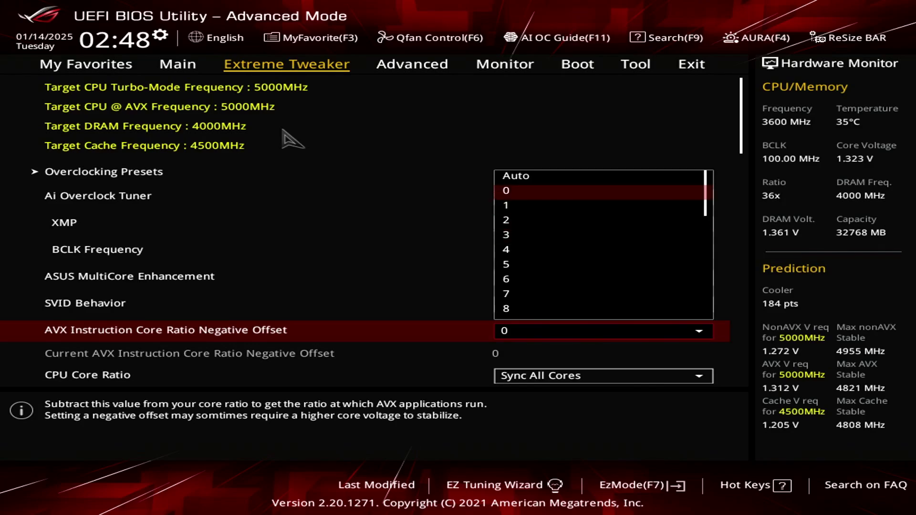
key("Return")
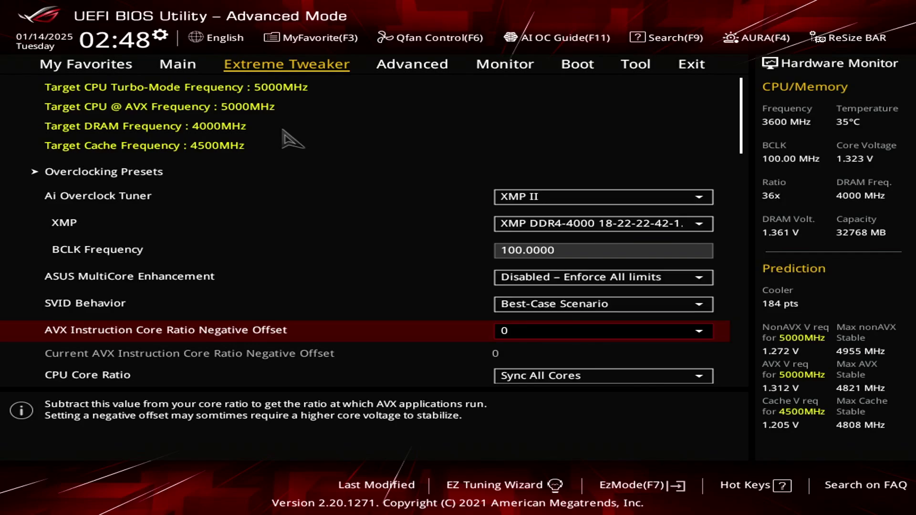
key("Down")
key("Down")
key("Up")
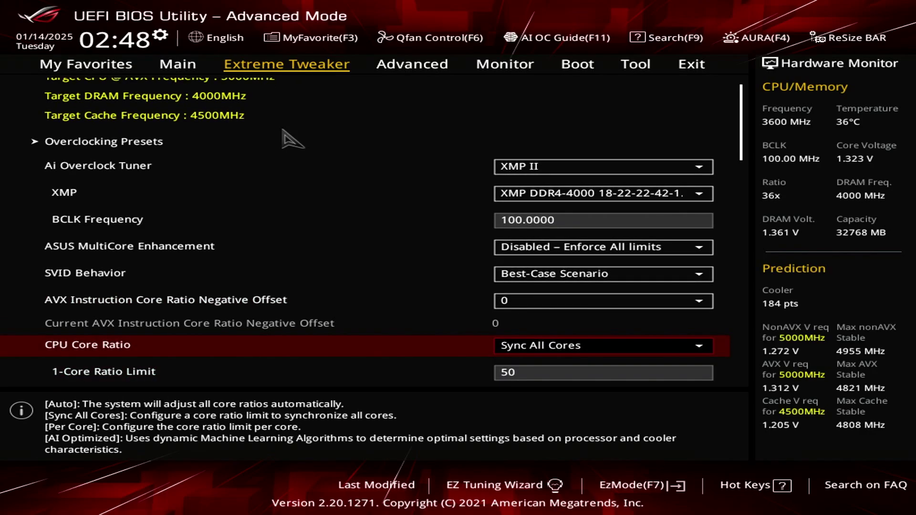
key("Return")
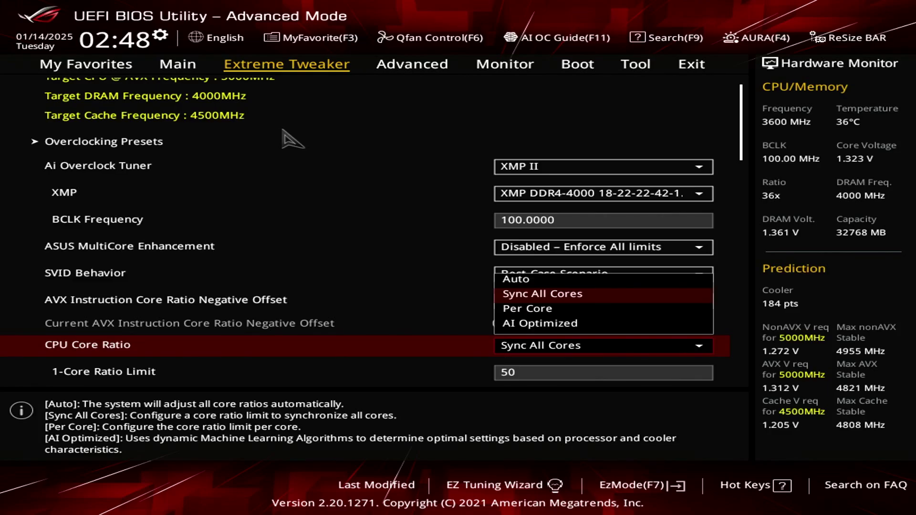
key("Return")
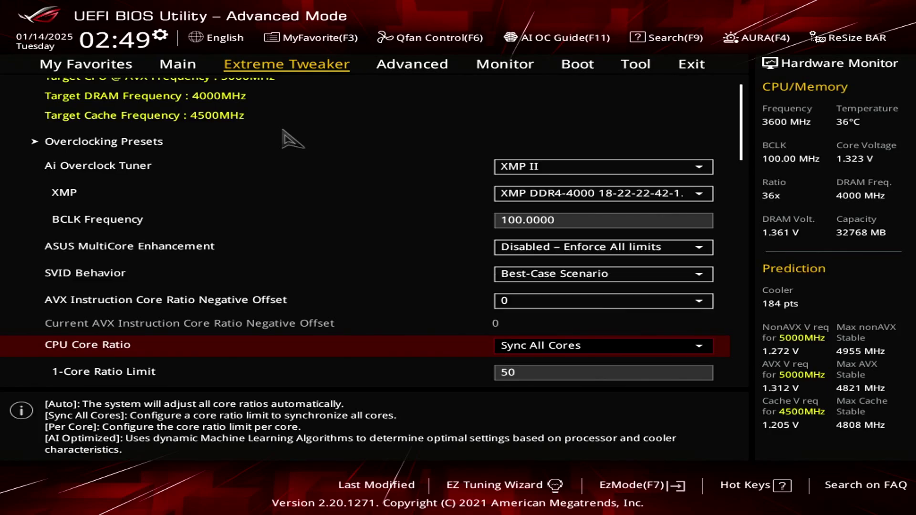
key("Down")
key("Down")
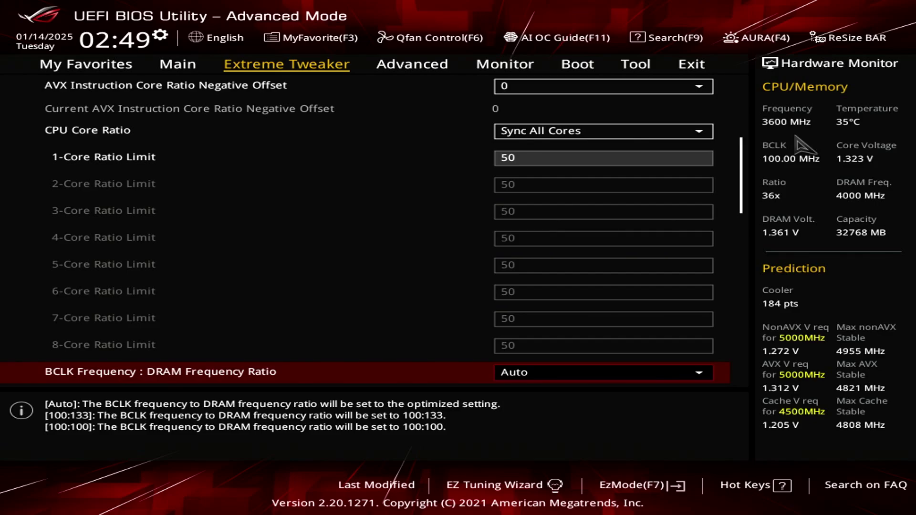
key("Return")
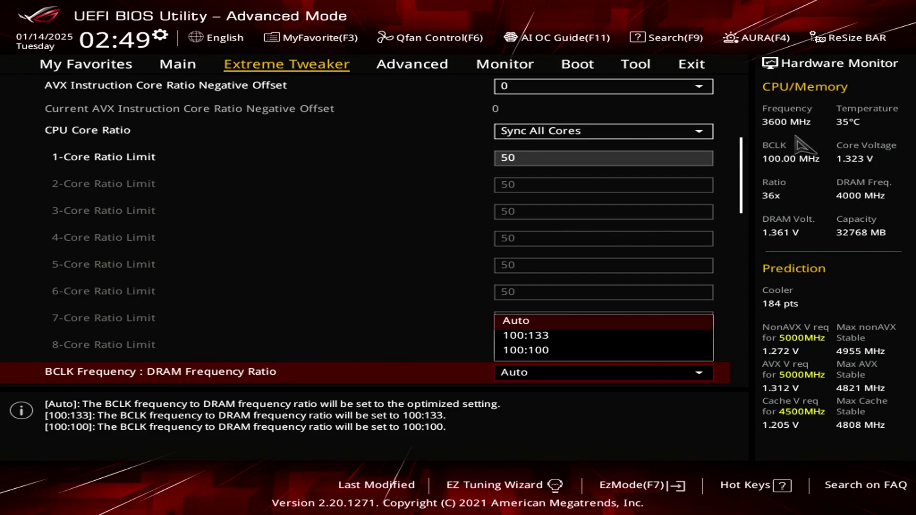
key("Return")
key("Down")
key("Down")
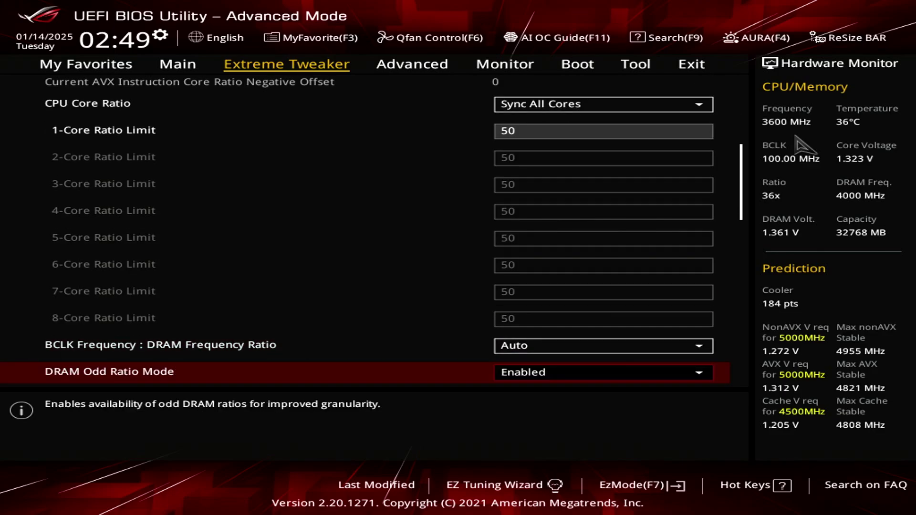
key("Up")
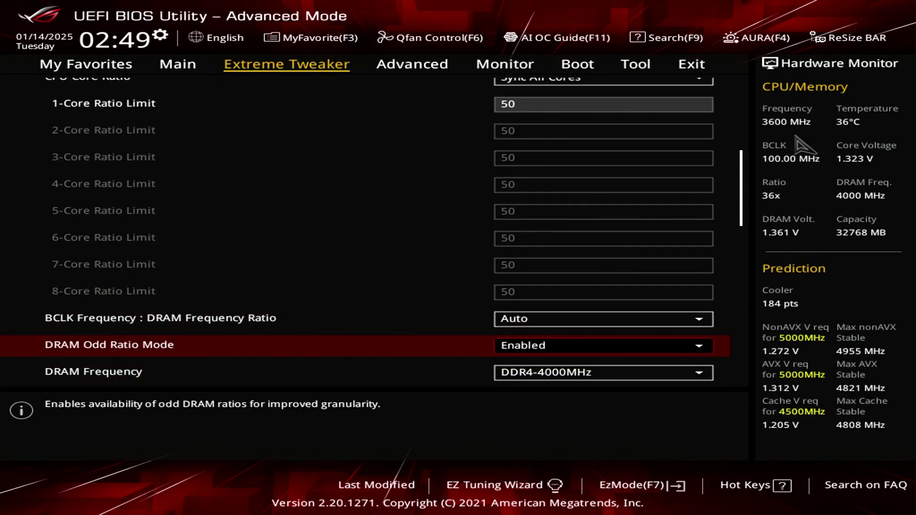
key("Return")
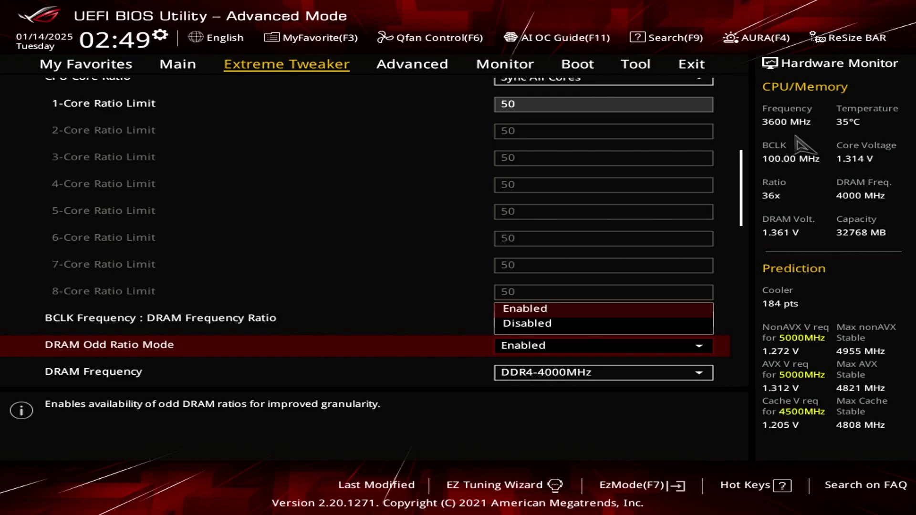
key("Return")
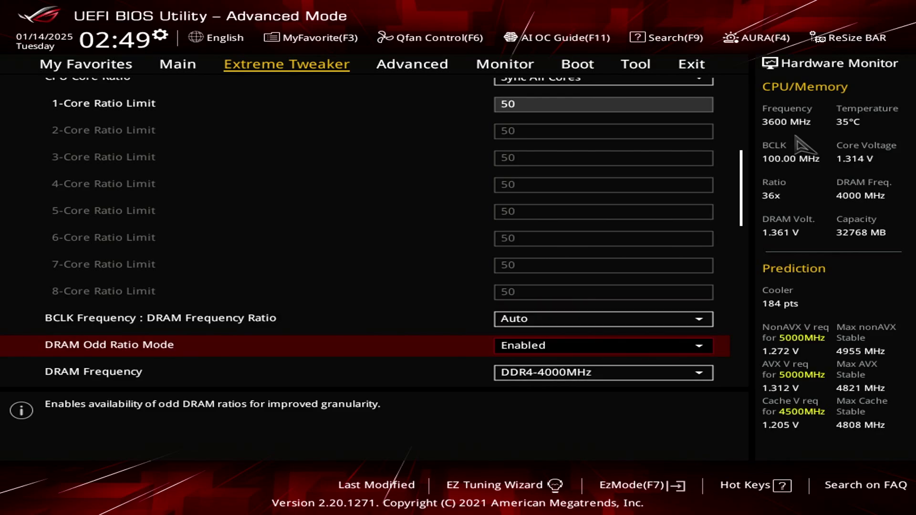
key("Down")
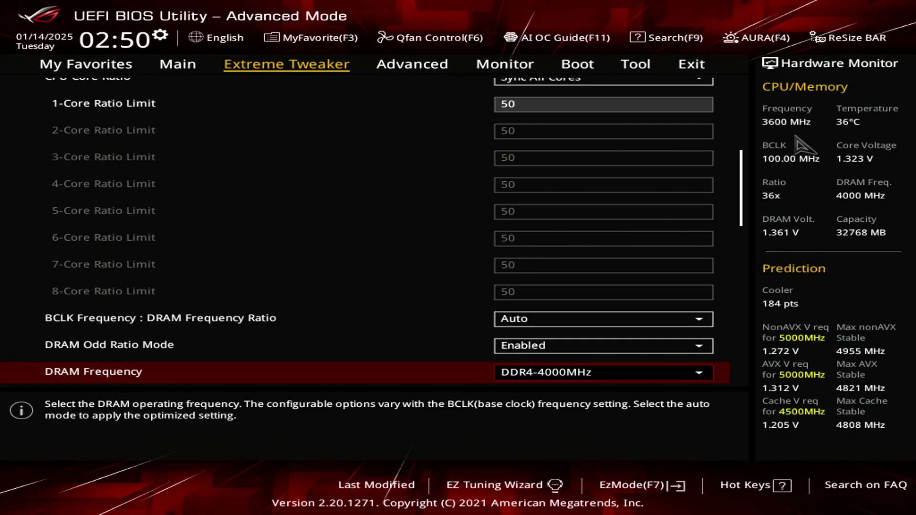
key("Return")
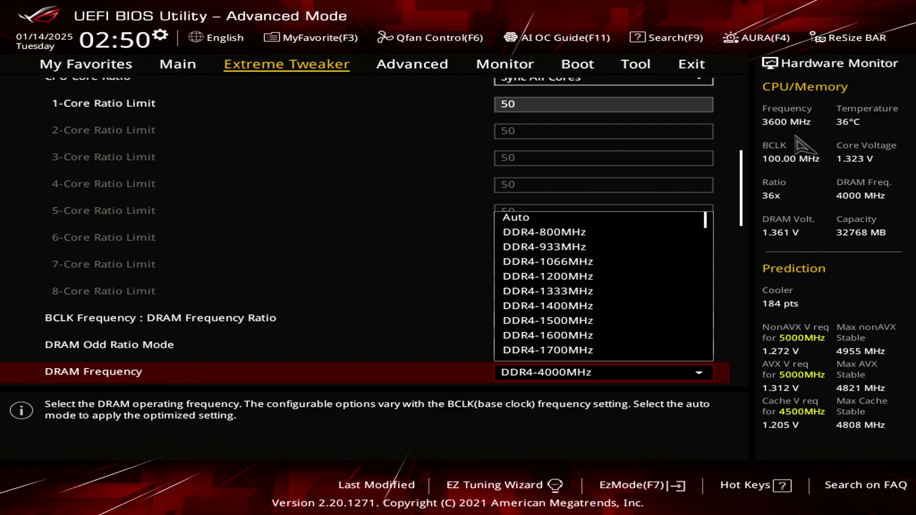
key("Escape")
key("Down")
key("Down")
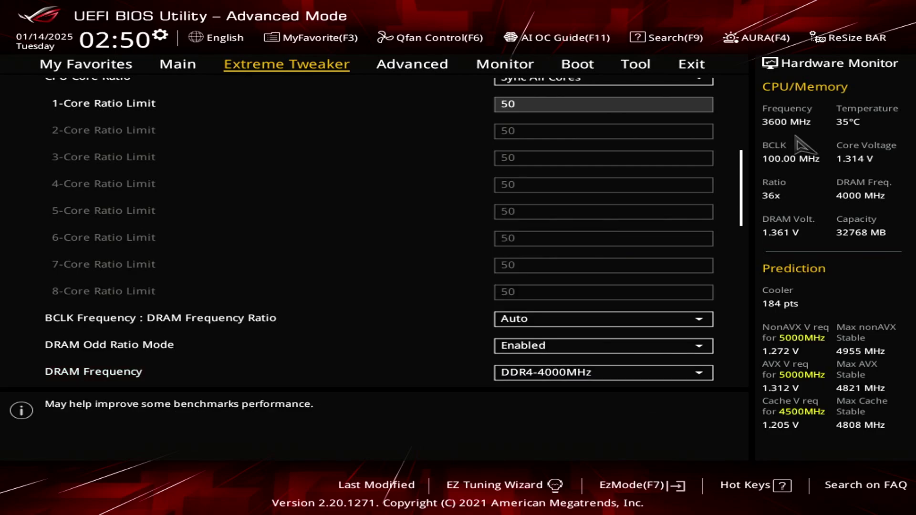
key("Up")
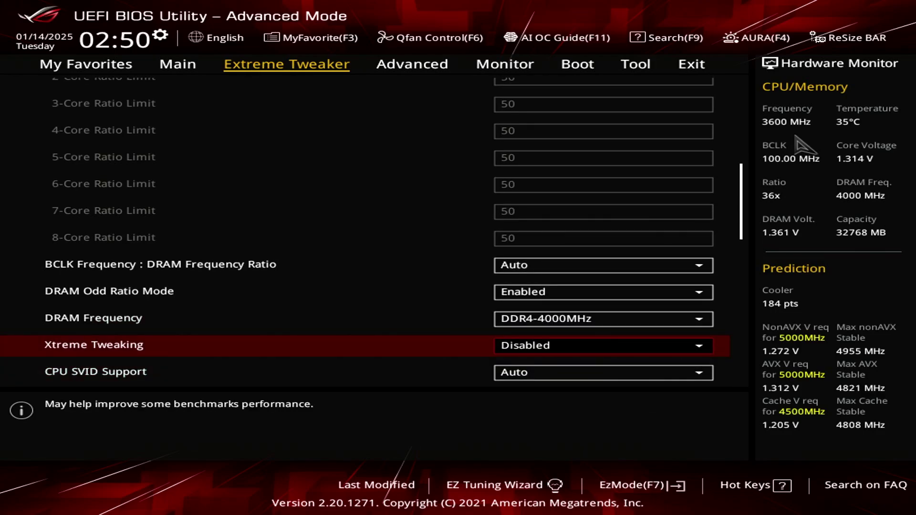
key("Return")
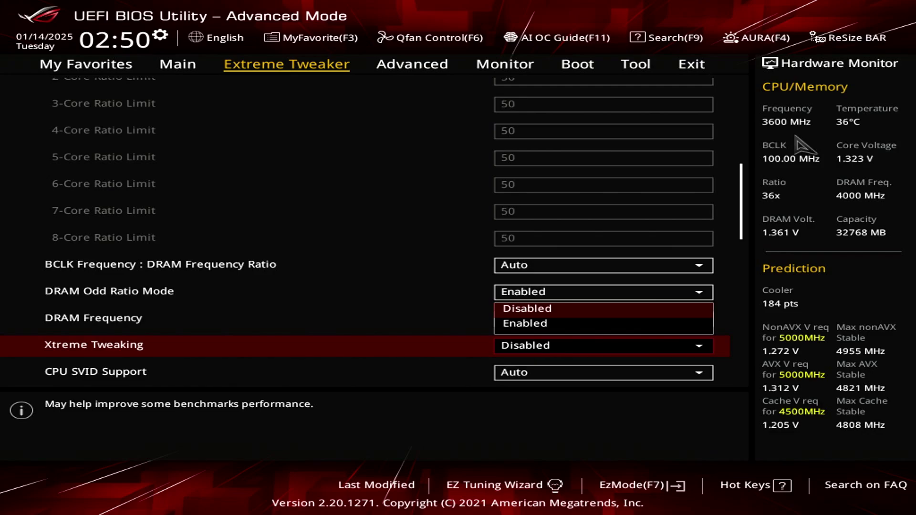
key("Escape")
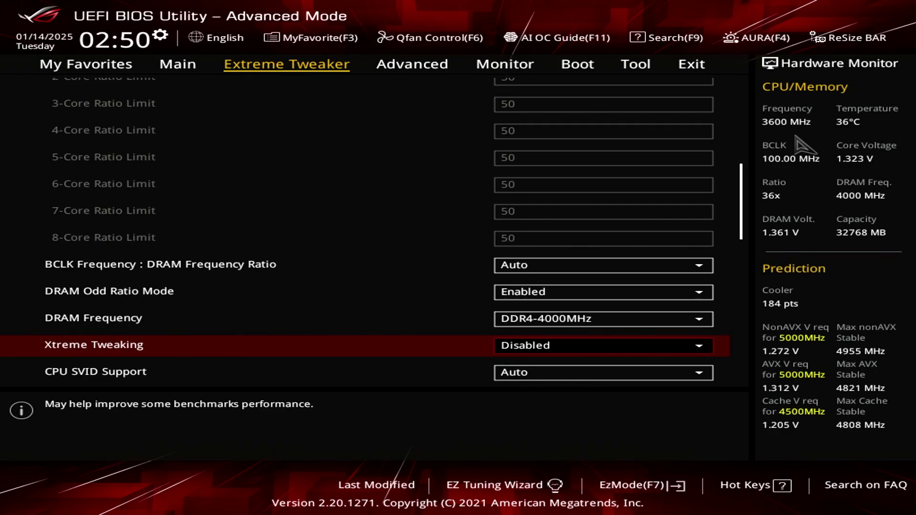
key("Down")
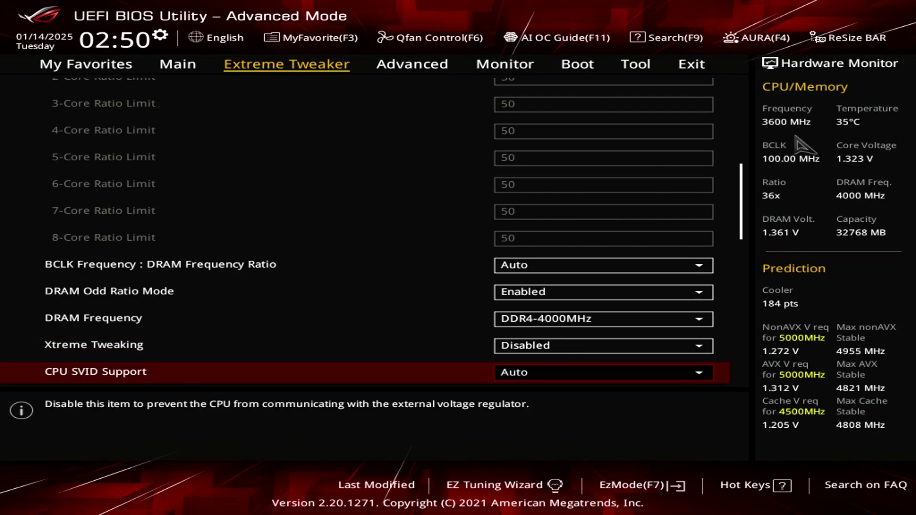
key("Down")
key("Up")
key("Return")
key("Escape")
key("Down")
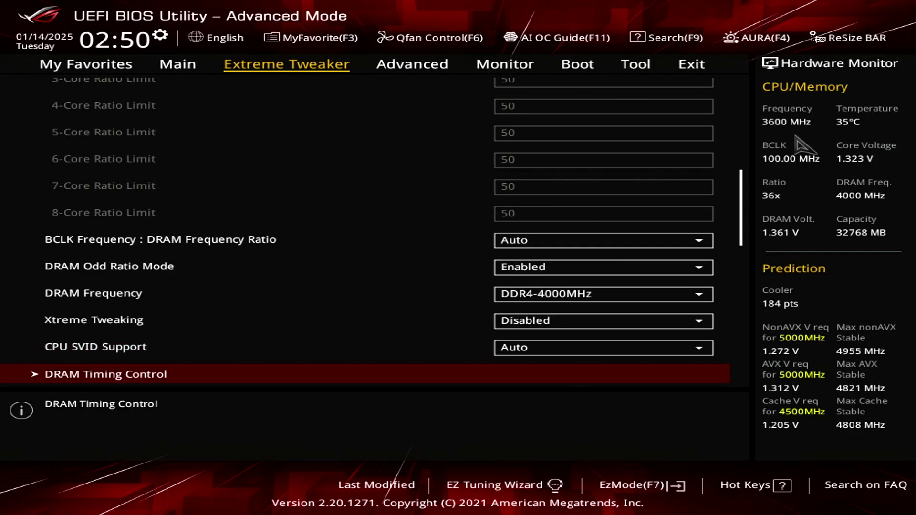
key("Up")
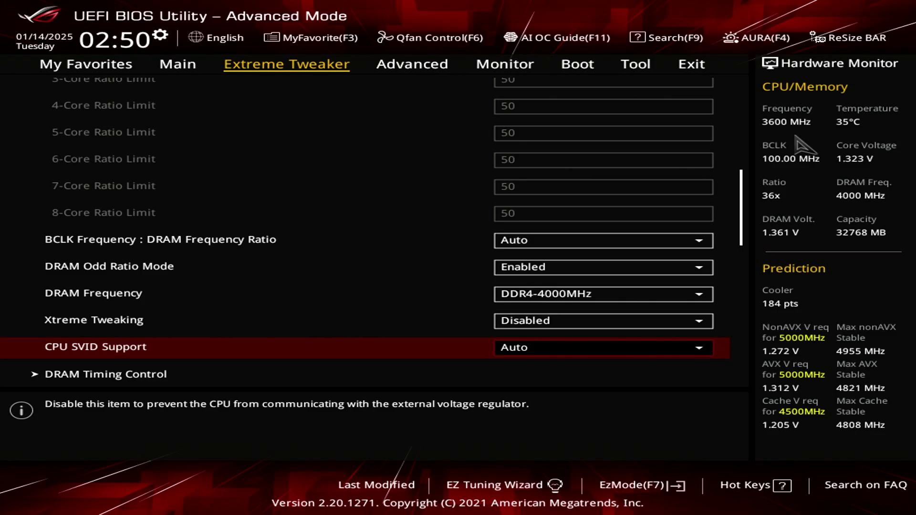
key("Return")
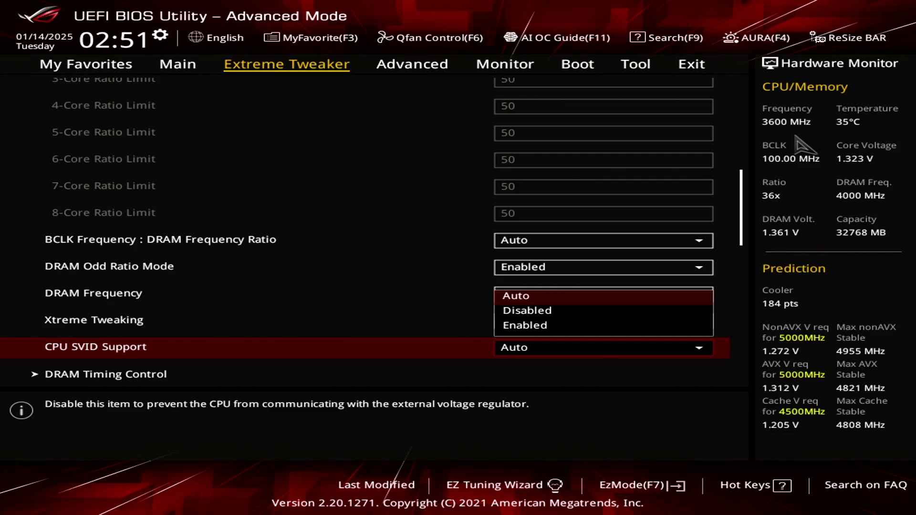
key("Down")
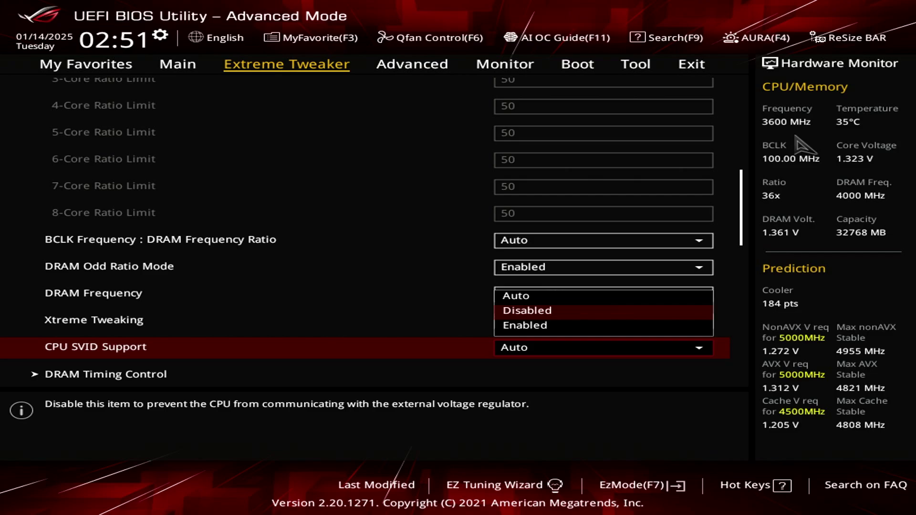
key("Up")
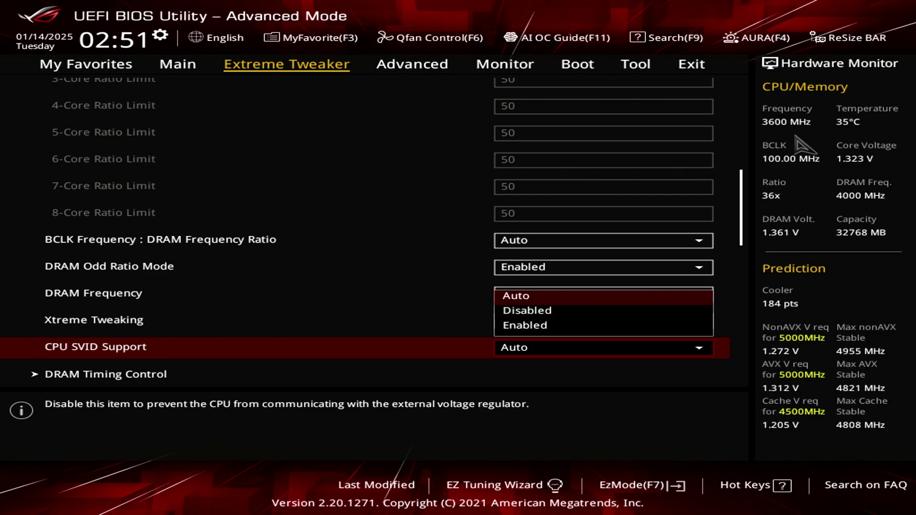
key("Escape")
key("Down")
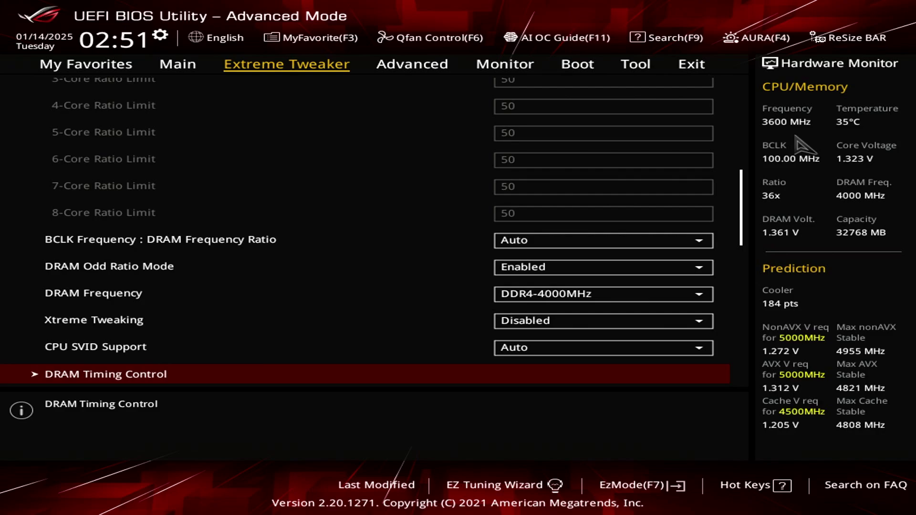
key("Return")
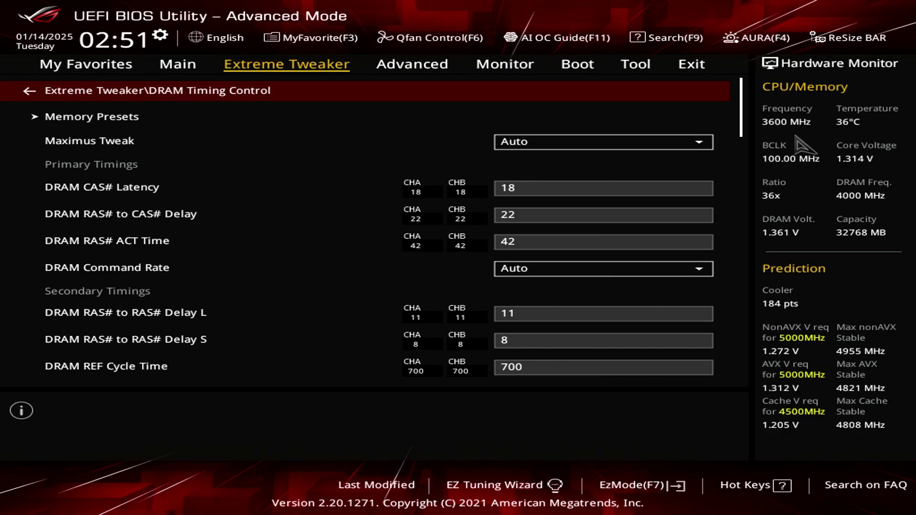
key("Down")
key("Down")
key("Down")
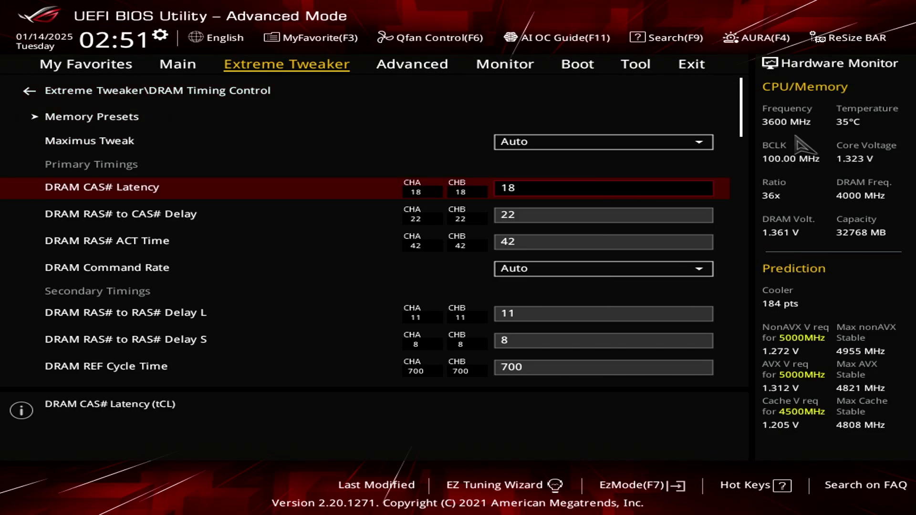
key("Down")
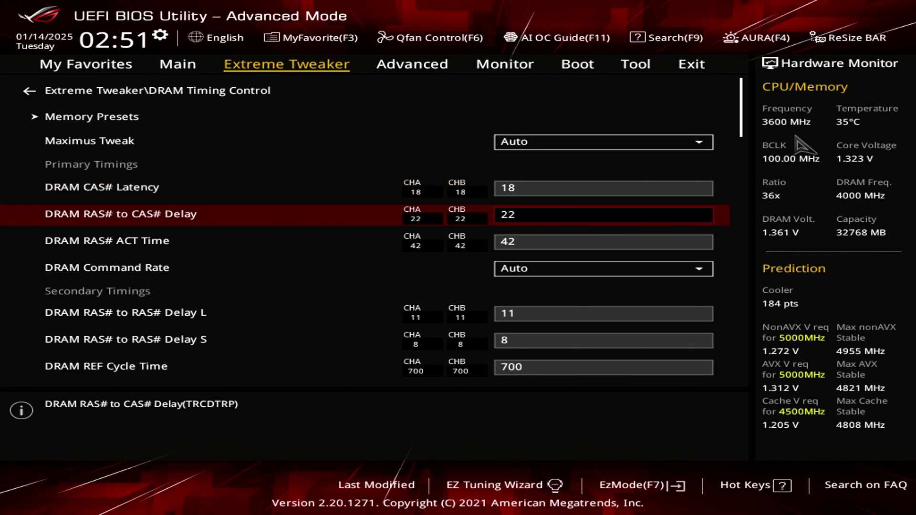
key("Up")
key("Up")
key("Up")
key("Up")
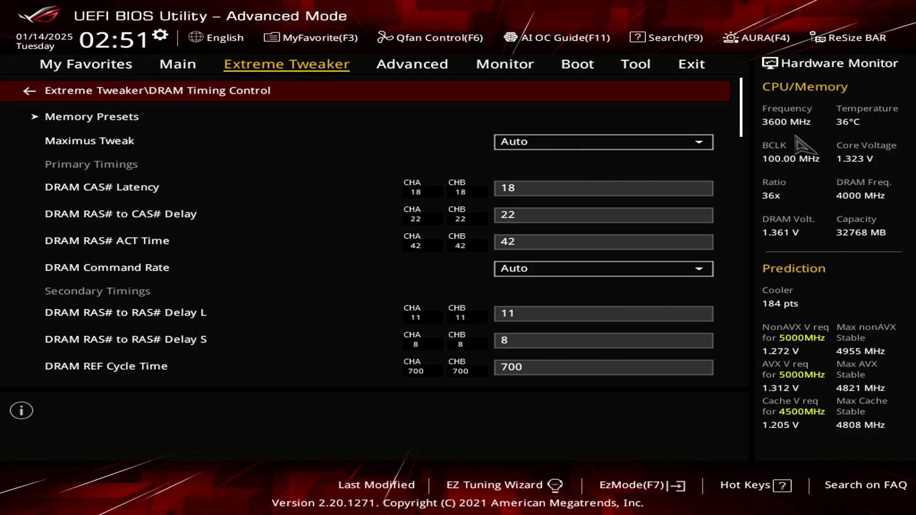
key("Return")
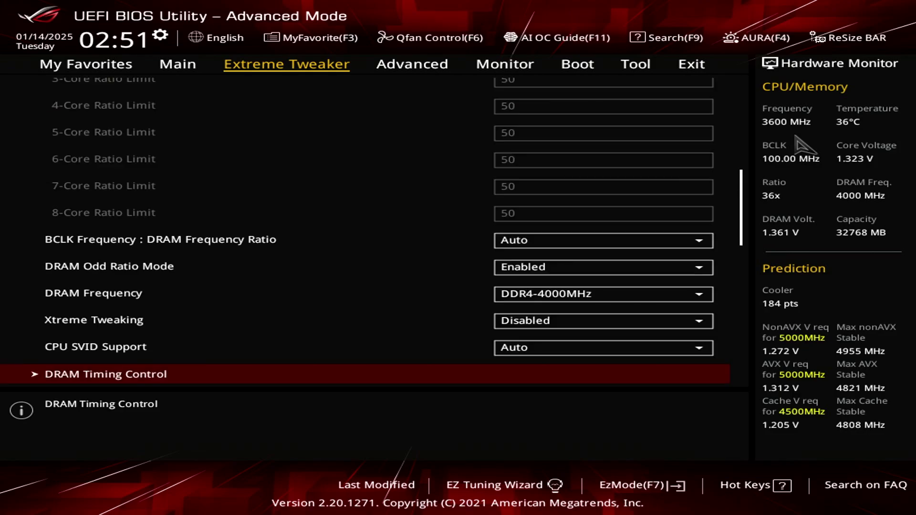
In External Digi+ Power Control, keep CPU Load-line Calibration at Level 6 rather than Level 5
key("Down")
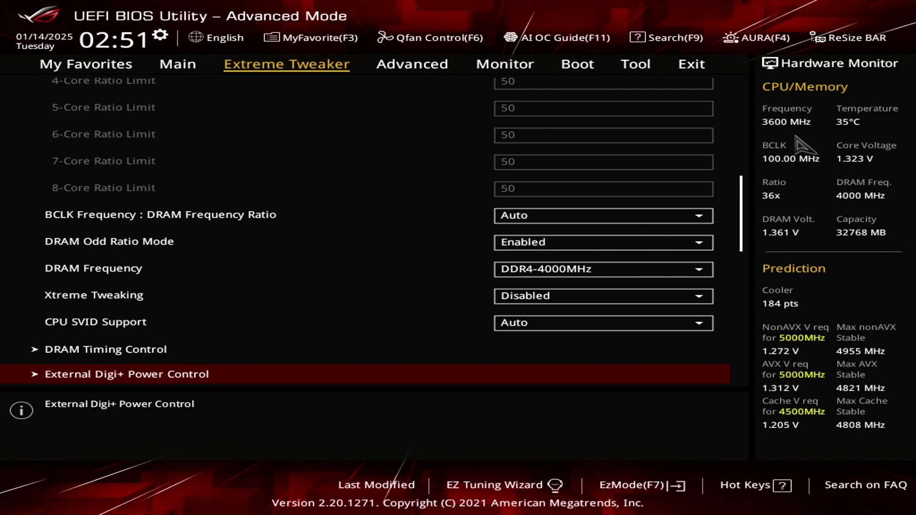
key("Return")
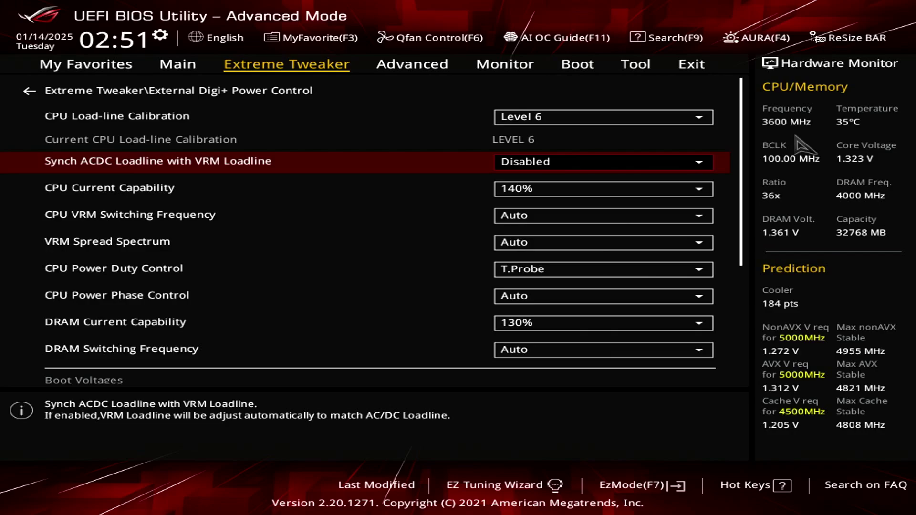
key("Up")
key("Up")
key("Down")
key("Return")
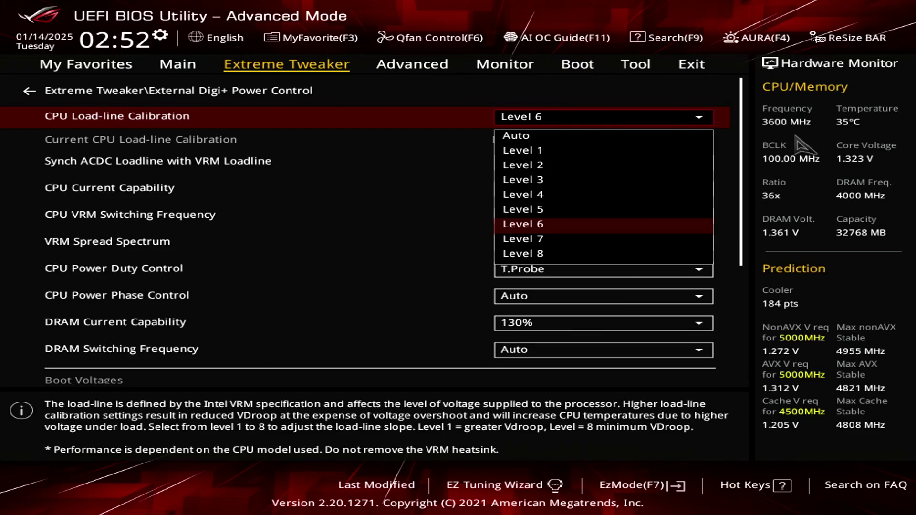
key("Up")
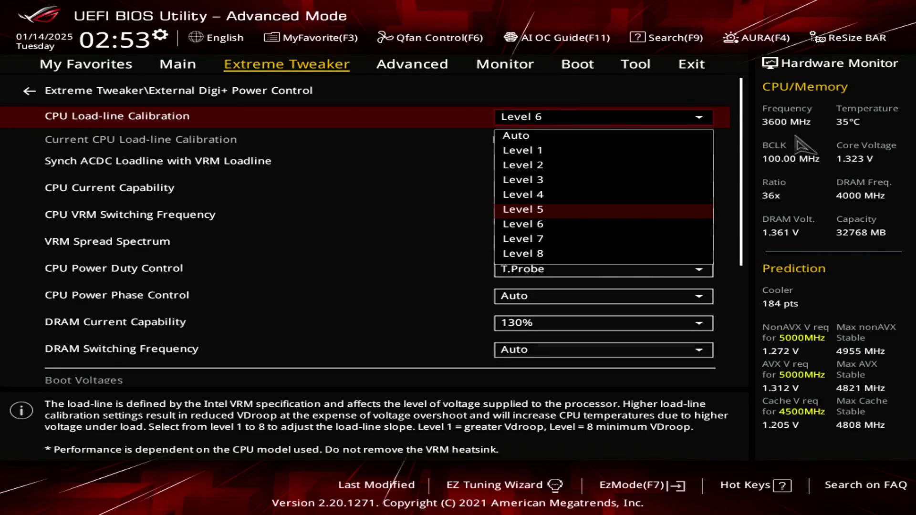
key("Down")
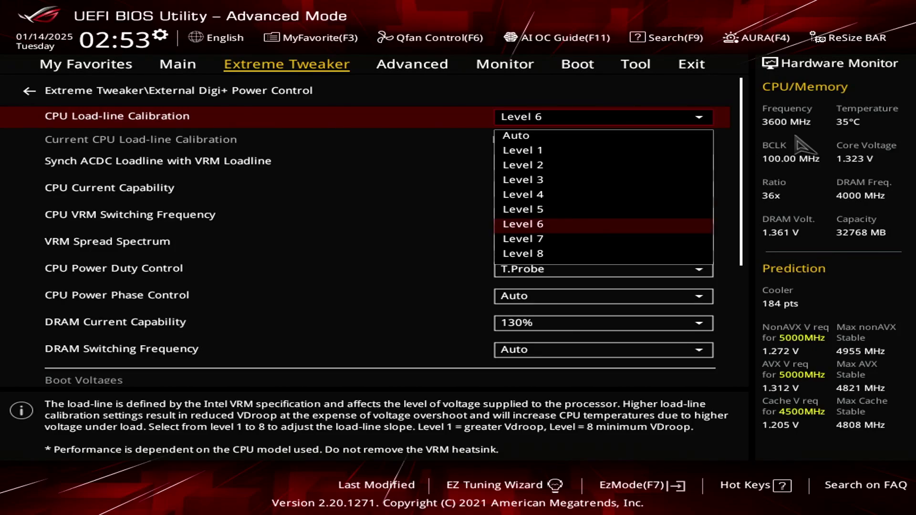
key("Return")
key("Down")
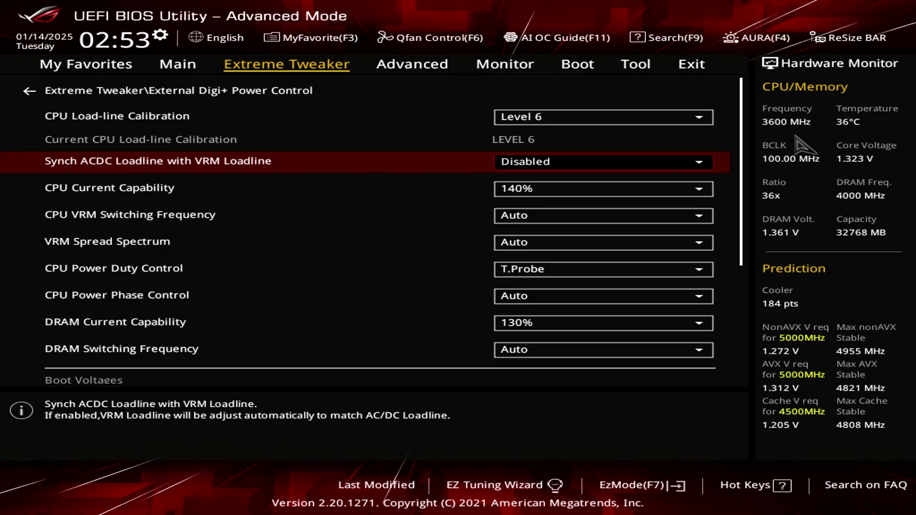
key("Return")
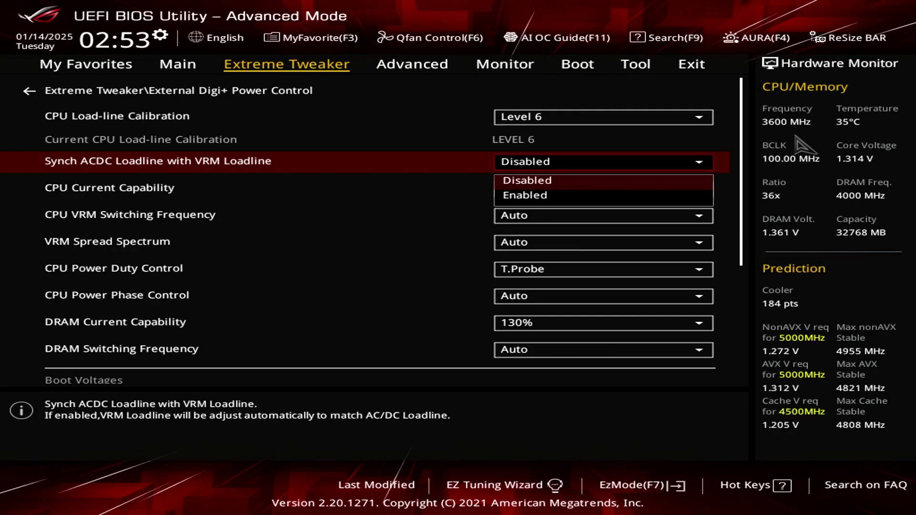
key("Return")
key("Down")
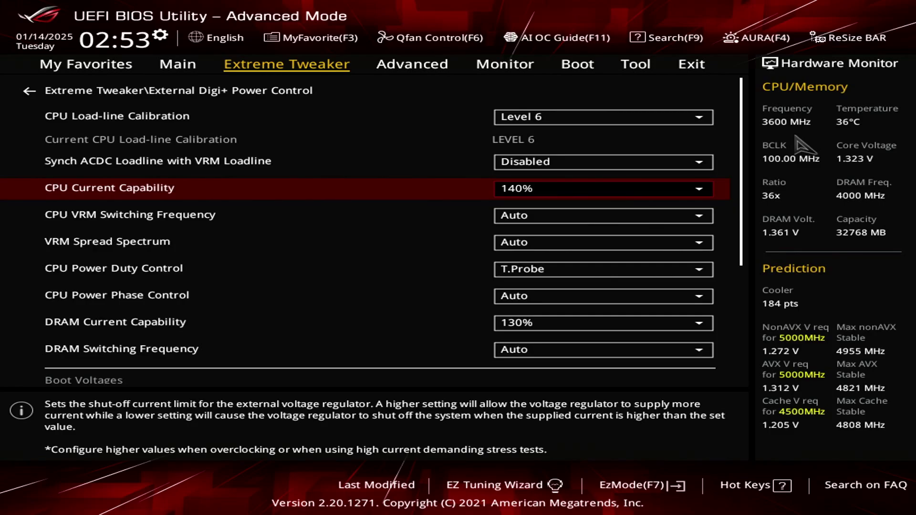
key("Return")
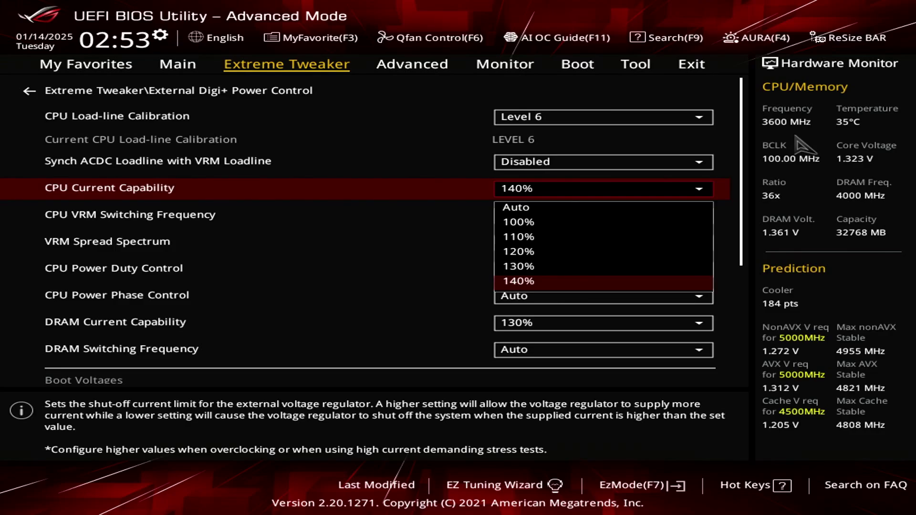
key("Return")
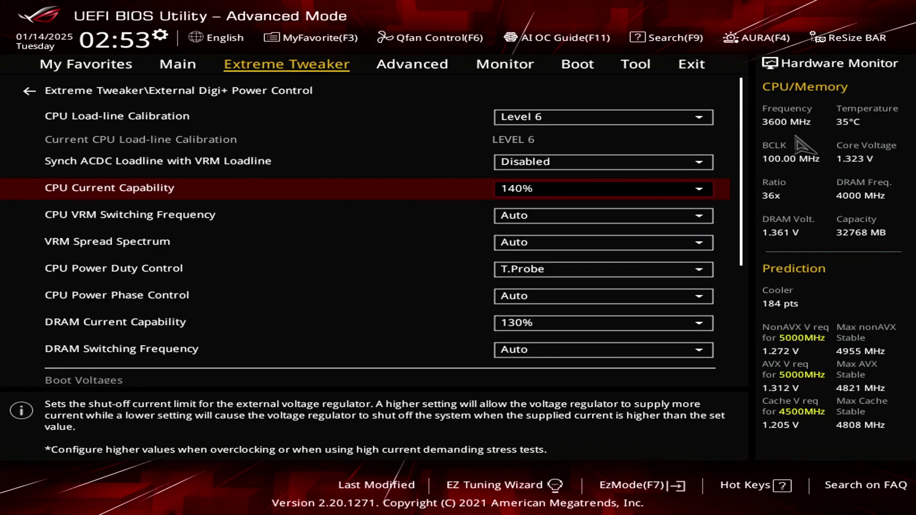
key("Down")
key("Down")
key("Down")
key("Down")
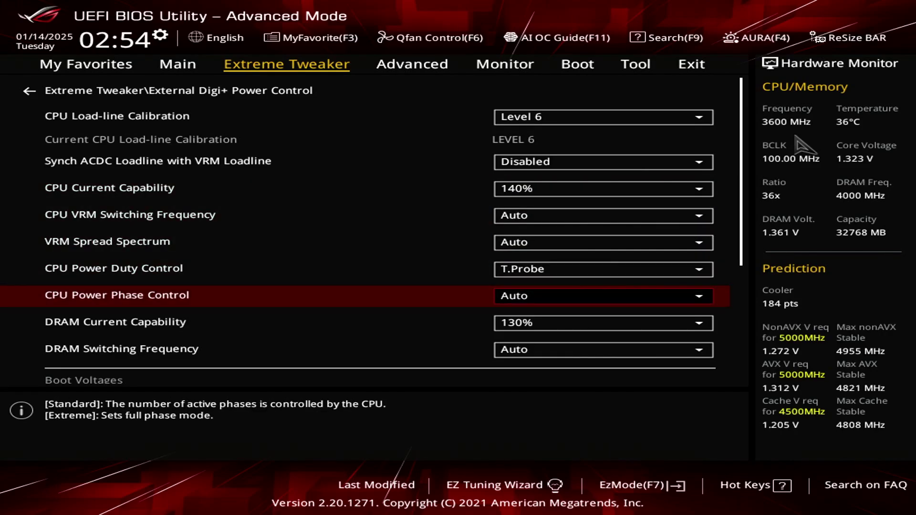
key("Down")
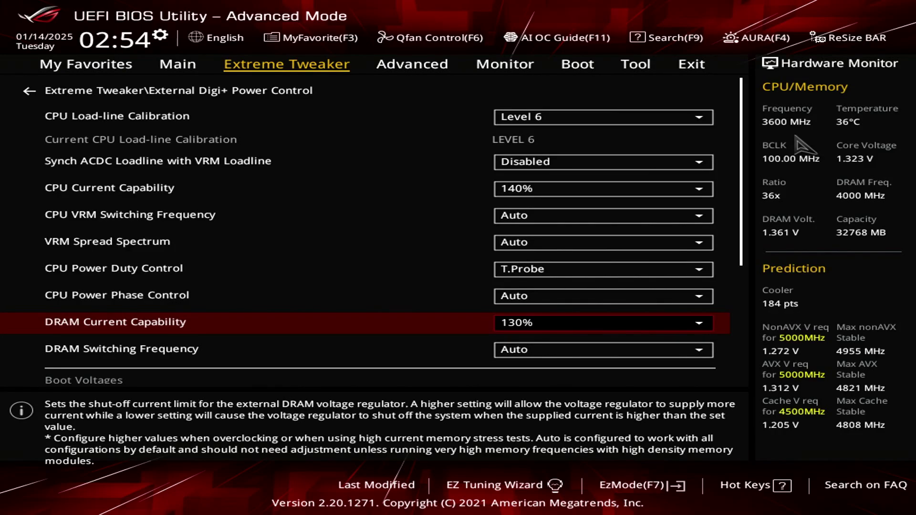
key("Return")
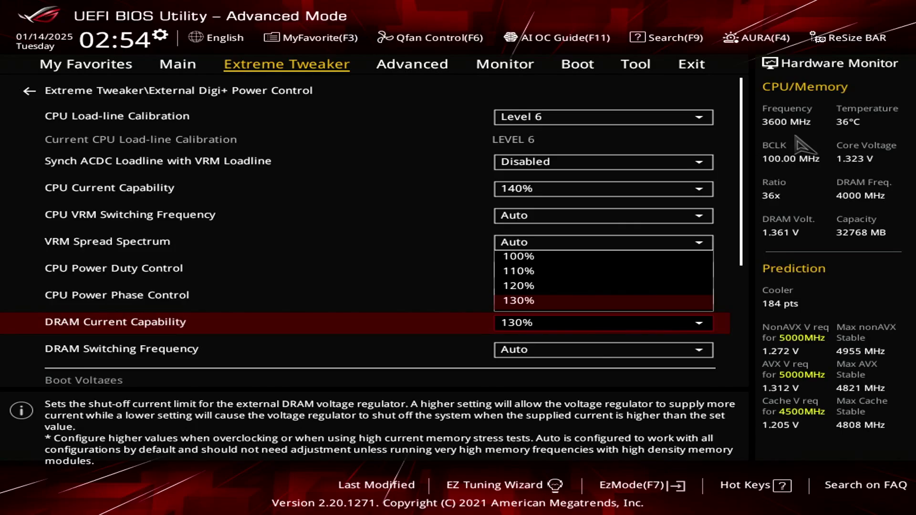
key("Escape")
key("Down")
key("Down")
key("Down")
key("Down")
key("Down")
key("Down")
key("Down")
key("Down")
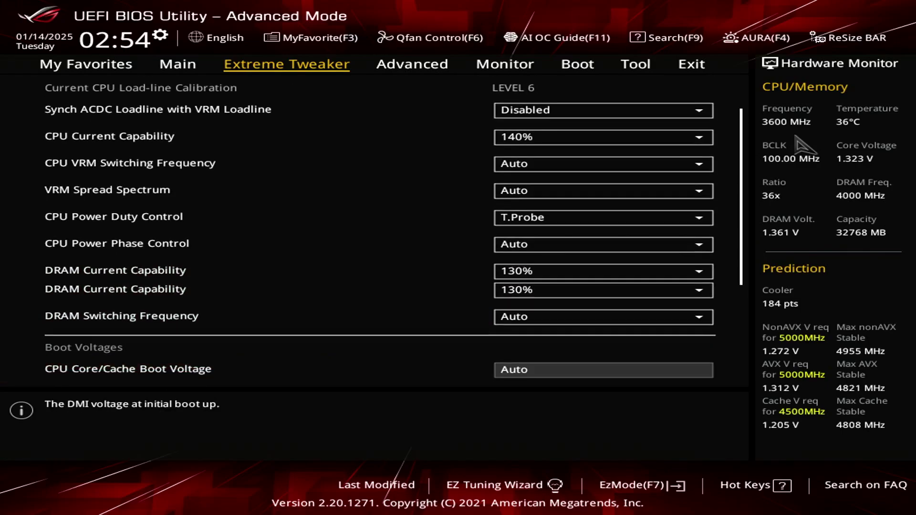
key("Up")
key("Up")
key("Up")
key("Up")
key("Up")
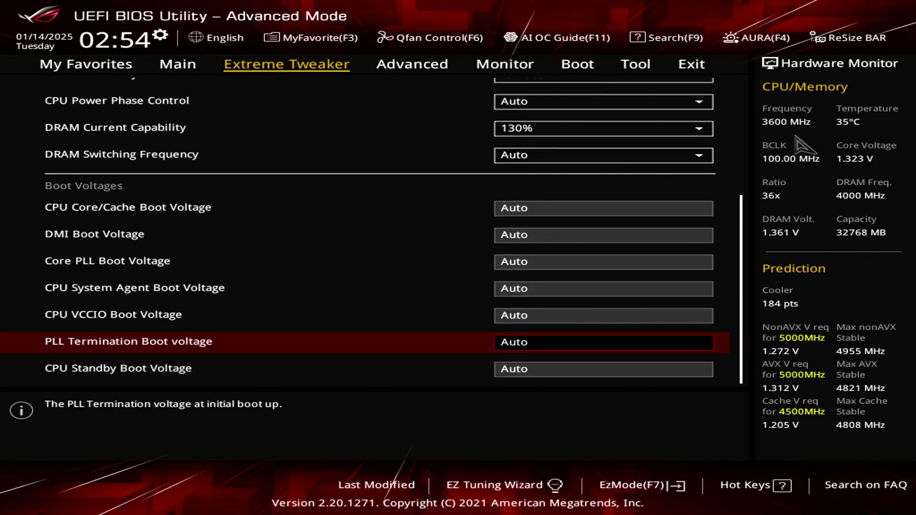
Go from the Digi+ page to Internal CPU Power Management; check SpeedStep Disabled and Turbo Mode Enabled
key("Home")
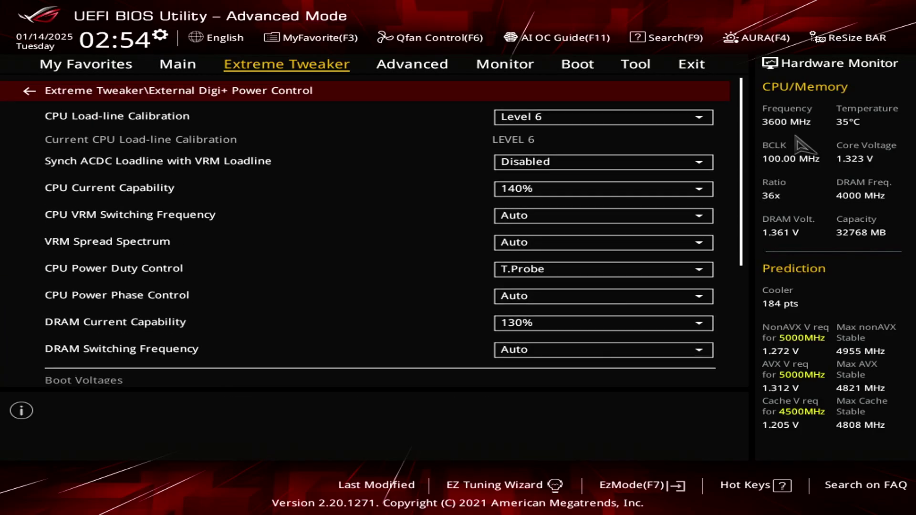
key("Escape")
key("Down")
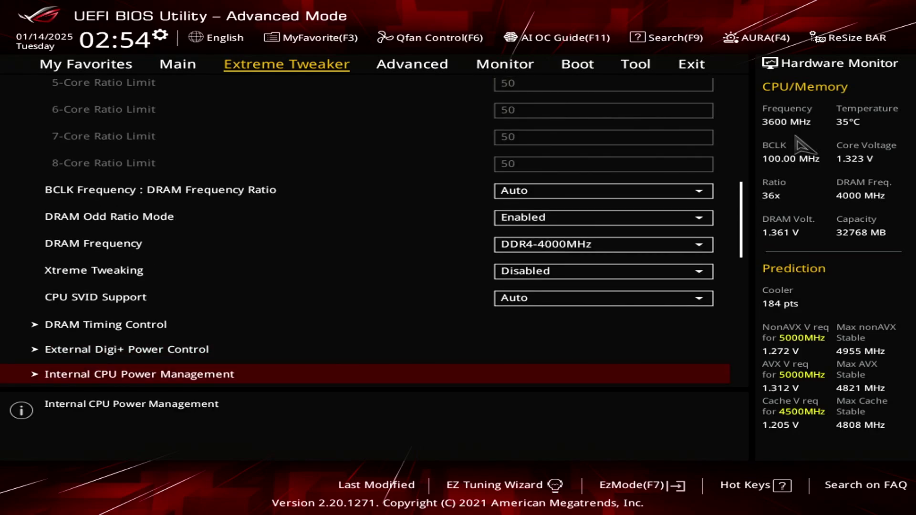
key("Return")
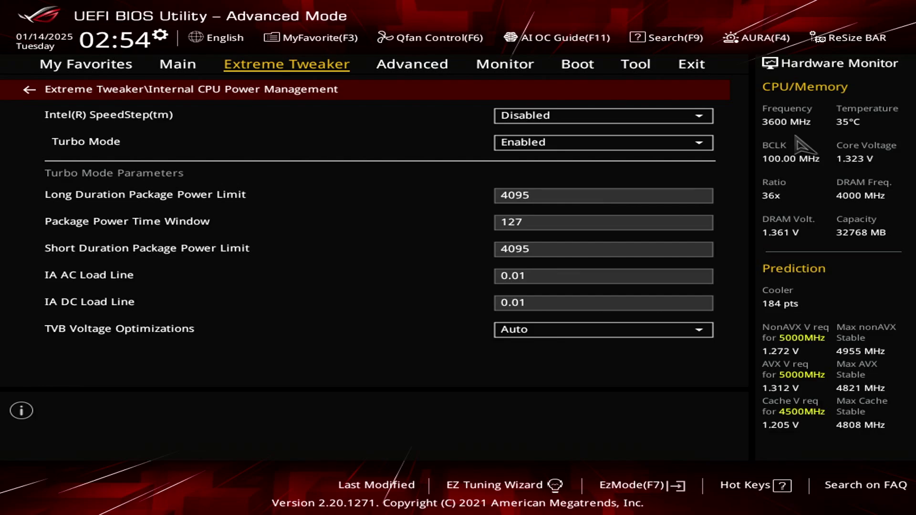
key("Down")
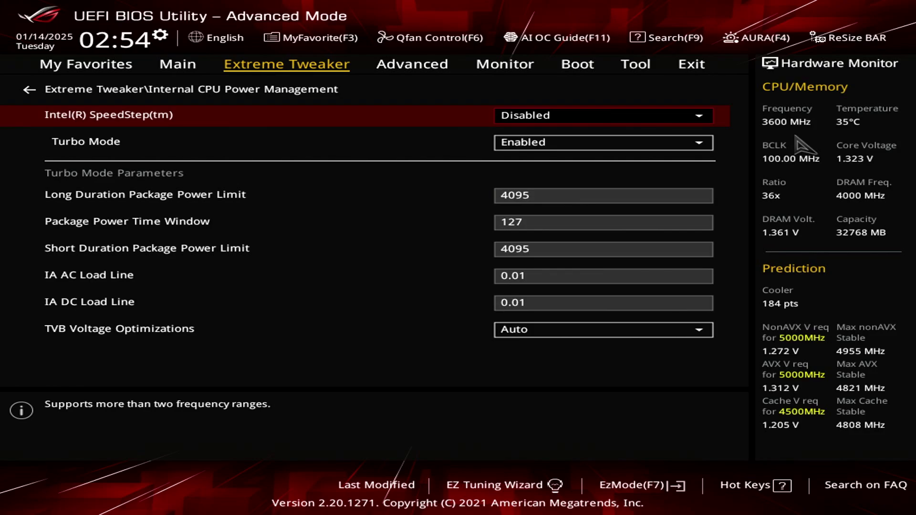
key("Down")
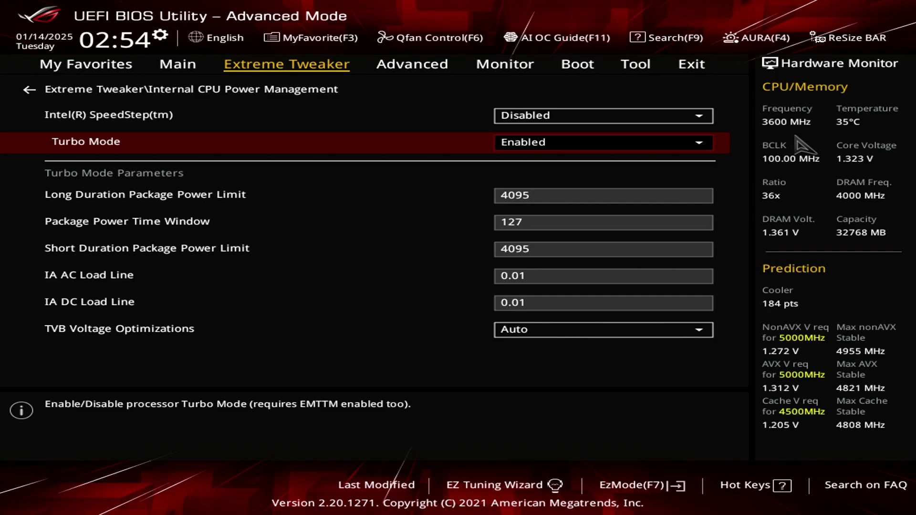
key("Return")
key("Return")
key("Down")
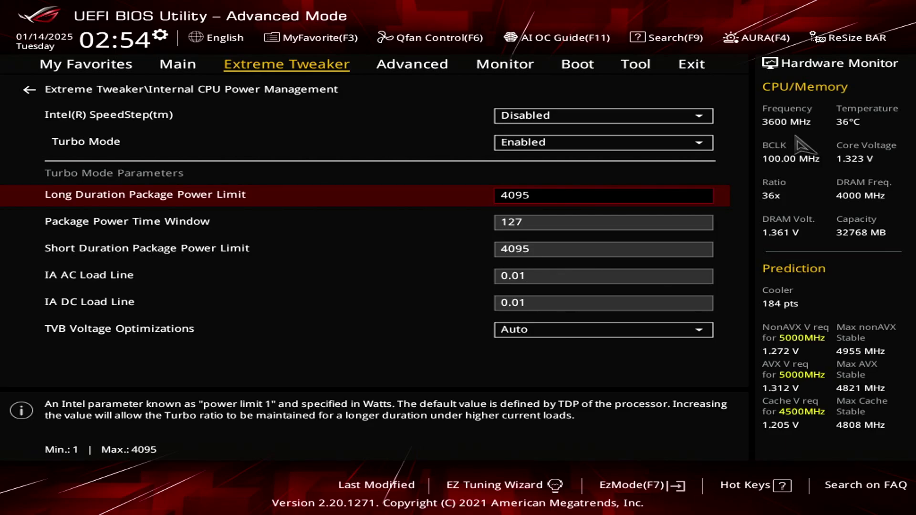
type("444444444444444444")
key("Return")
key("Down")
type("44444444444444")
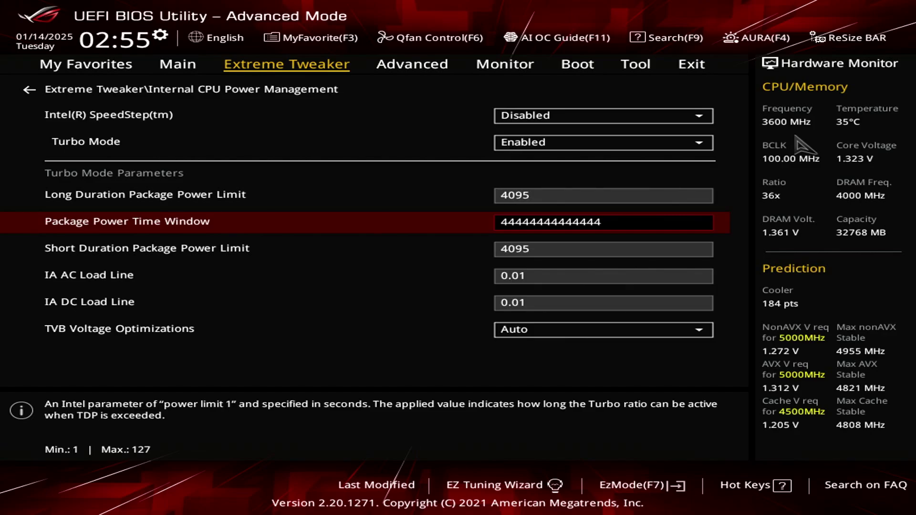
type("44444")
key("Return")
key("Down")
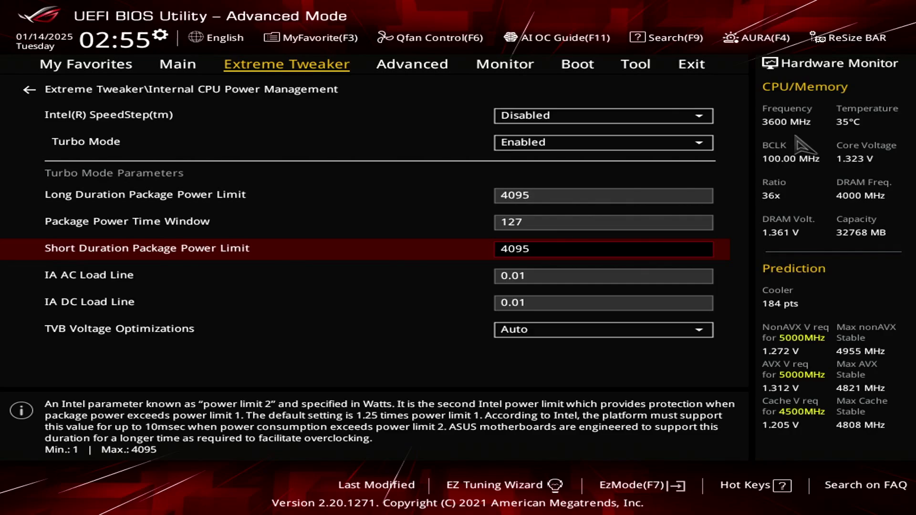
type("444444444")
key("Return")
key("Down")
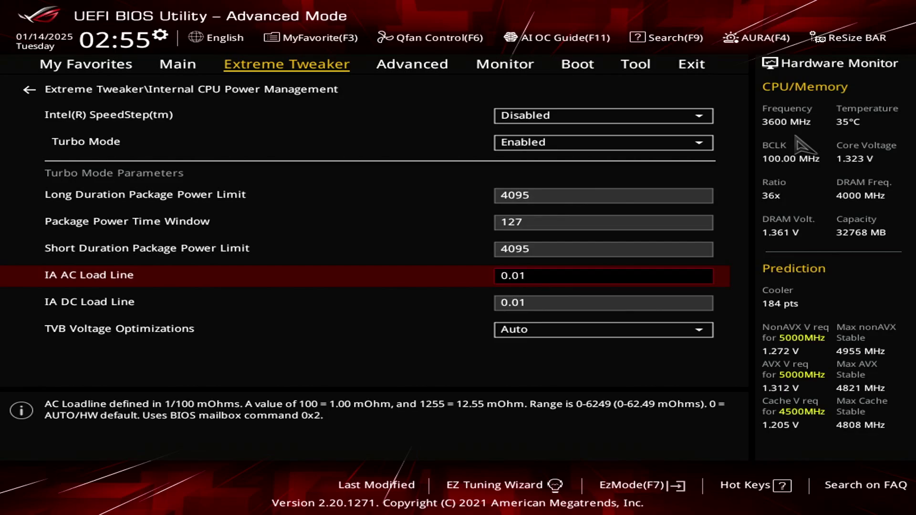
key("Down")
key("Up")
key("Up")
key("Up")
key("Up")
key("Up")
key("Up")
key("Up")
key("Down")
key("Down")
key("Down")
key("Down")
key("Down")
key("Down")
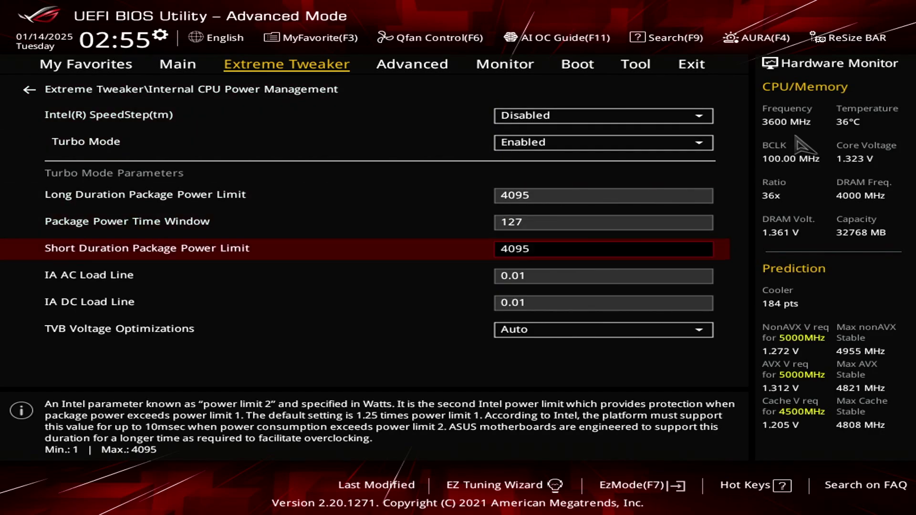
key("Up")
key("Up")
key("Up")
key("Up")
key("Up")
key("Up")
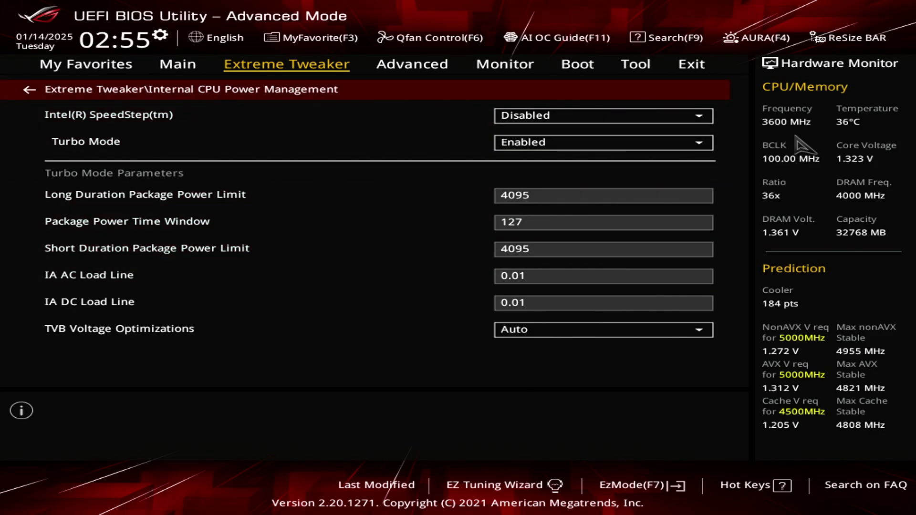
Review the External Digi+ load-line settings, including Synch ACDC Loadline, then return to Extreme Tweaker
key("Return")
key("Up")
key("Return")
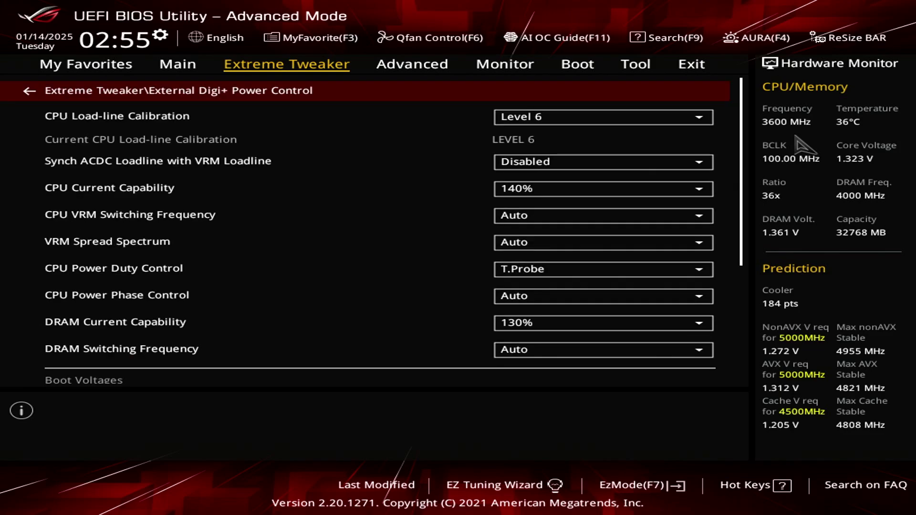
key("Down")
key("Down")
key("Down")
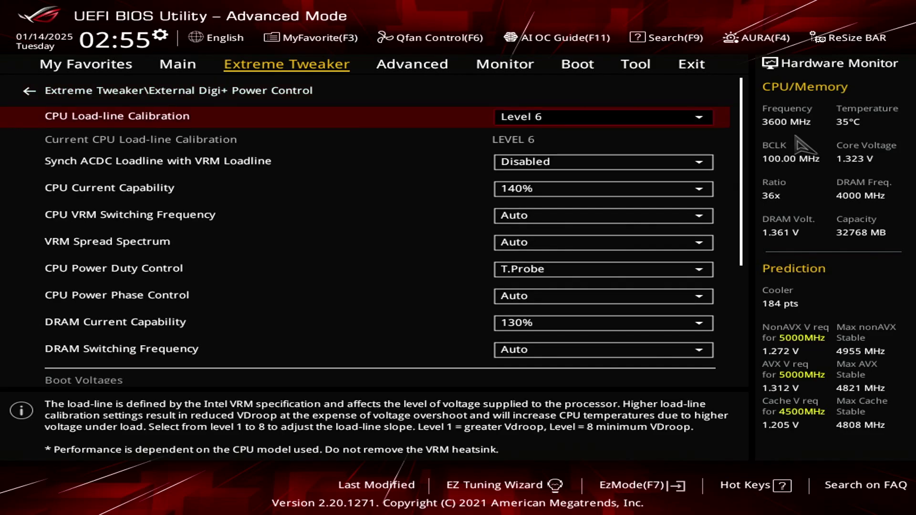
key("Up")
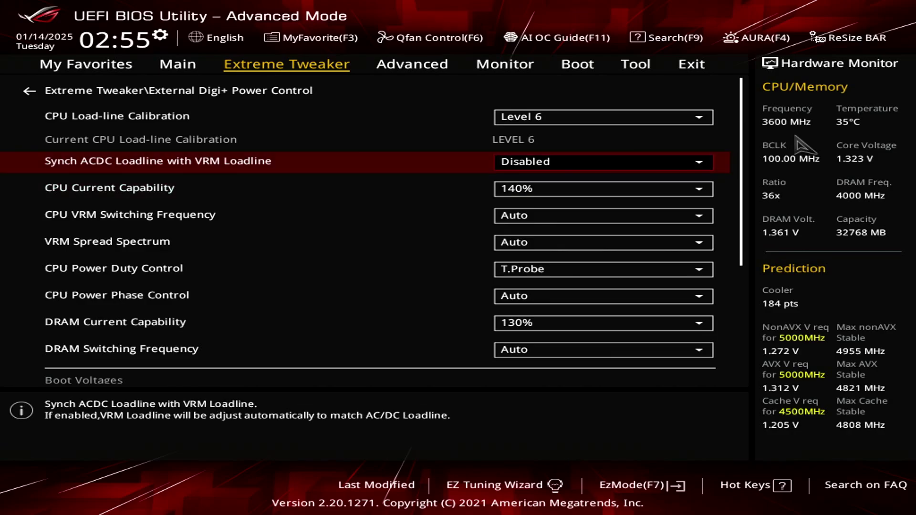
key("Up")
key("Up")
key("Return")
Glance at Tweaker's Paradise, then go to CPU Core/Cache Current Limit Max., which reads 255.75
key("Down")
key("Down")
key("Down")
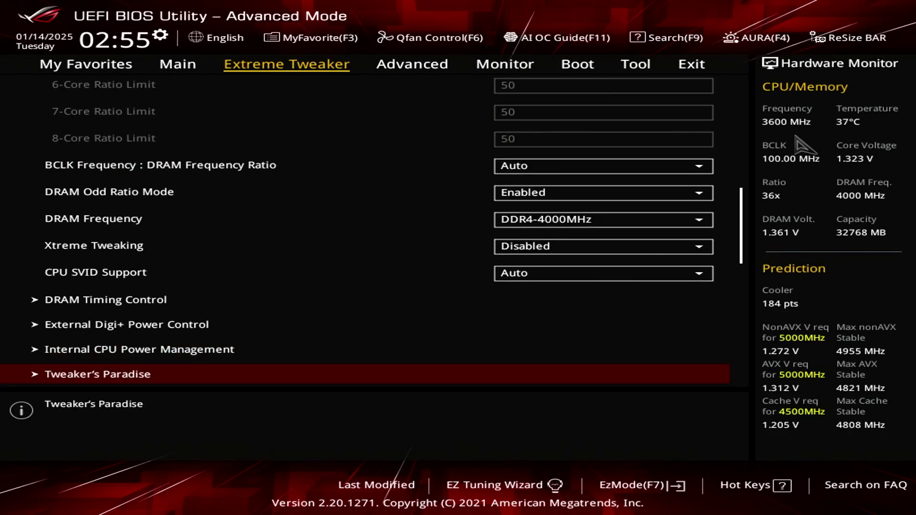
key("Up")
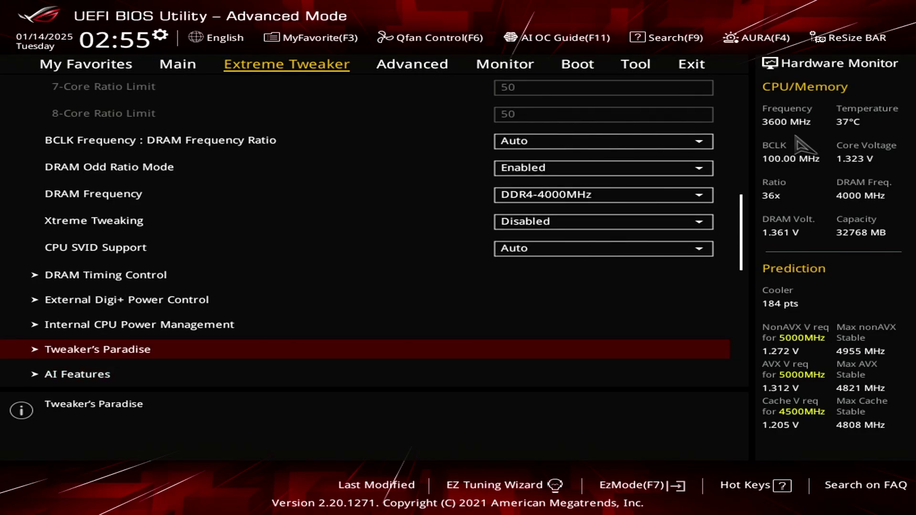
key("Return")
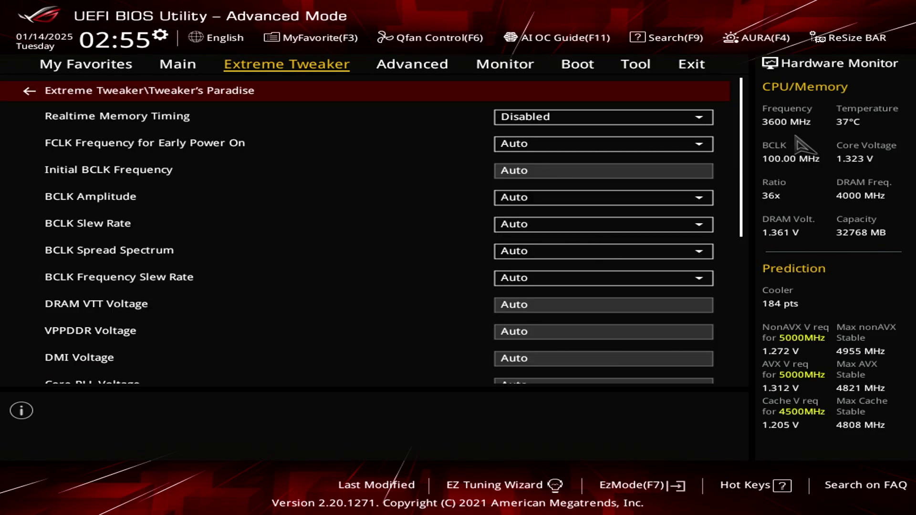
key("Escape")
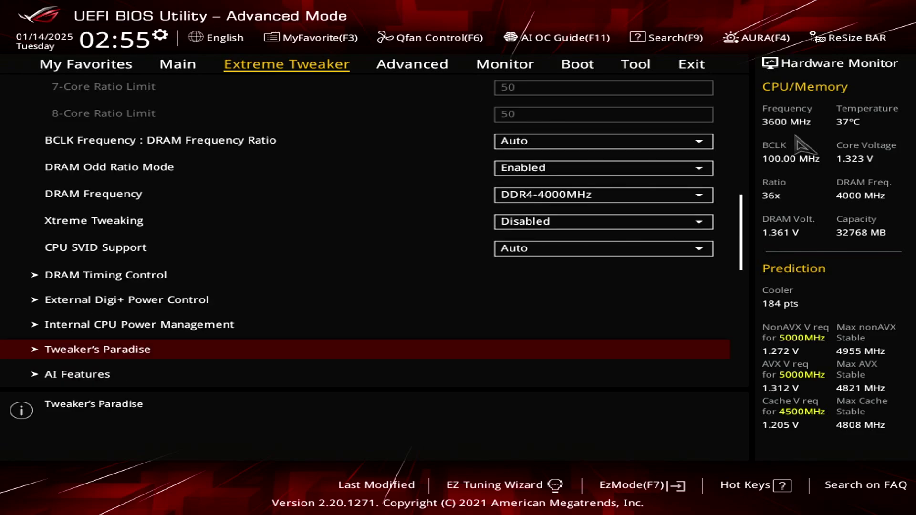
key("Down")
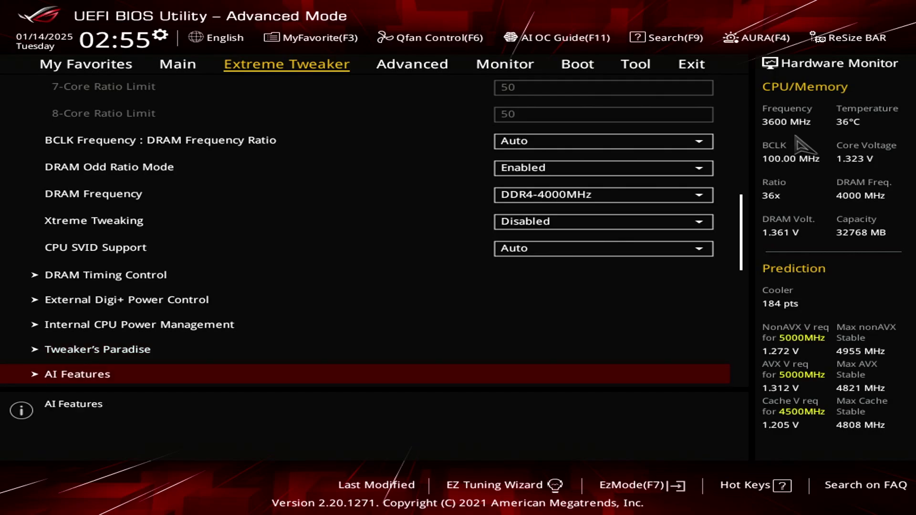
key("Down")
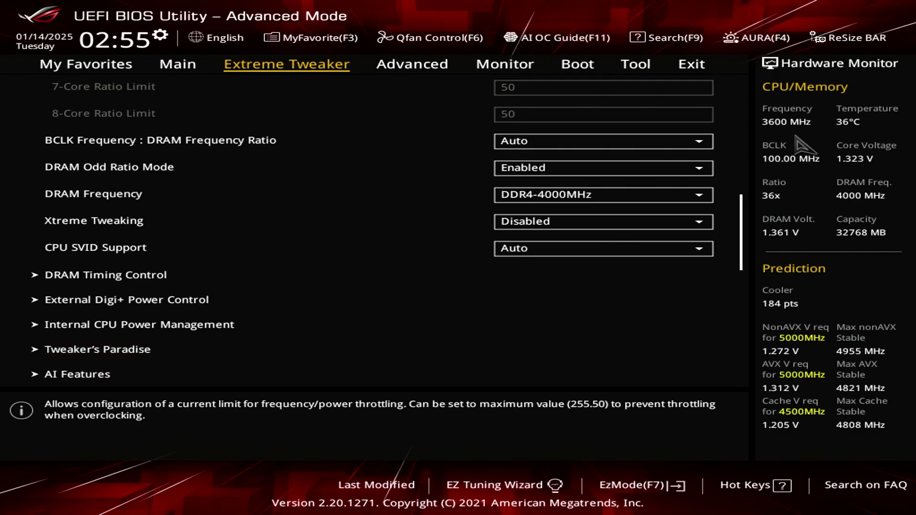
key("Down")
key("Up")
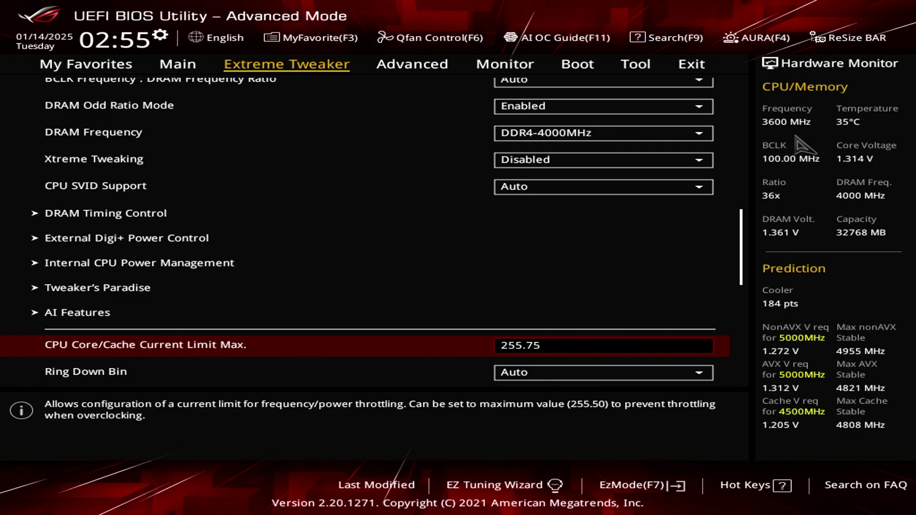
type("22222222222222222222")
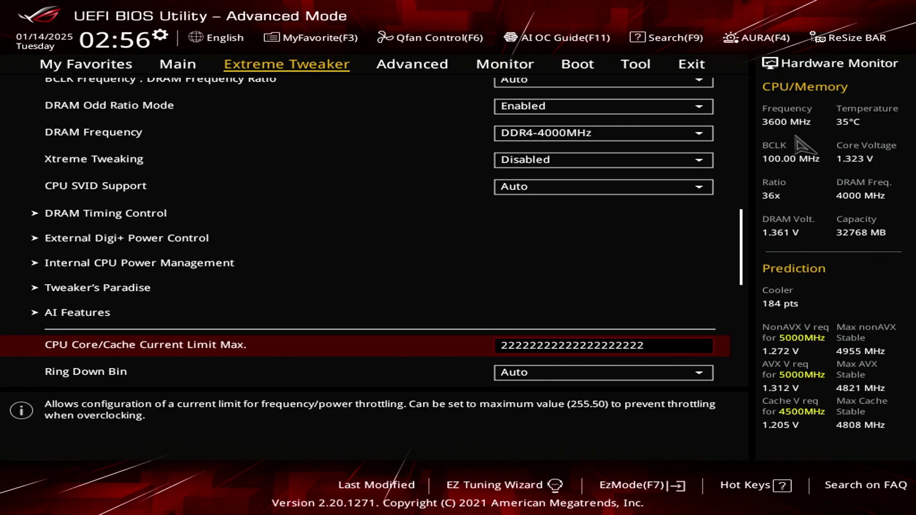
key("Return")
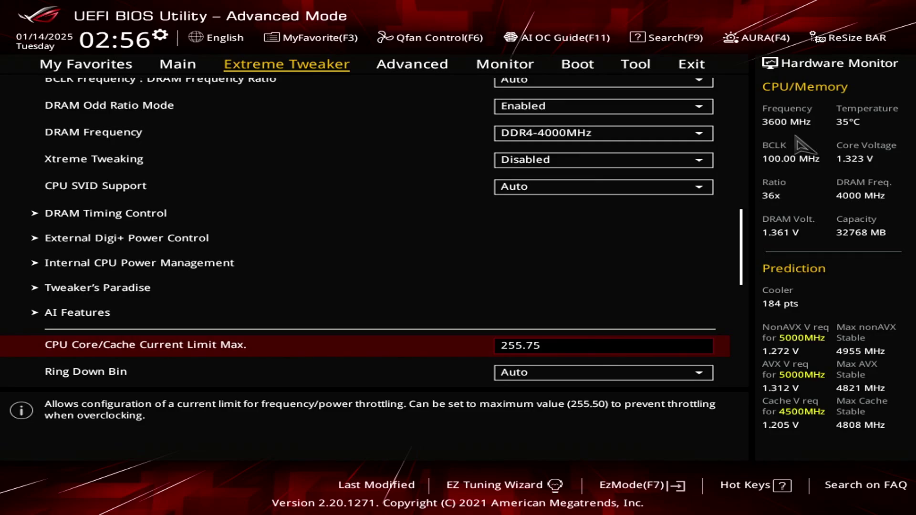
key("Down")
key("Return")
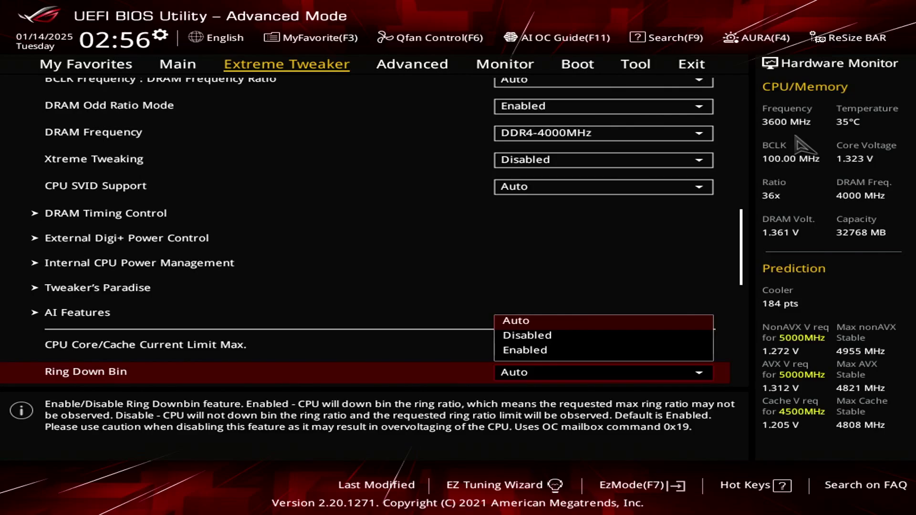
key("Escape")
key("Down")
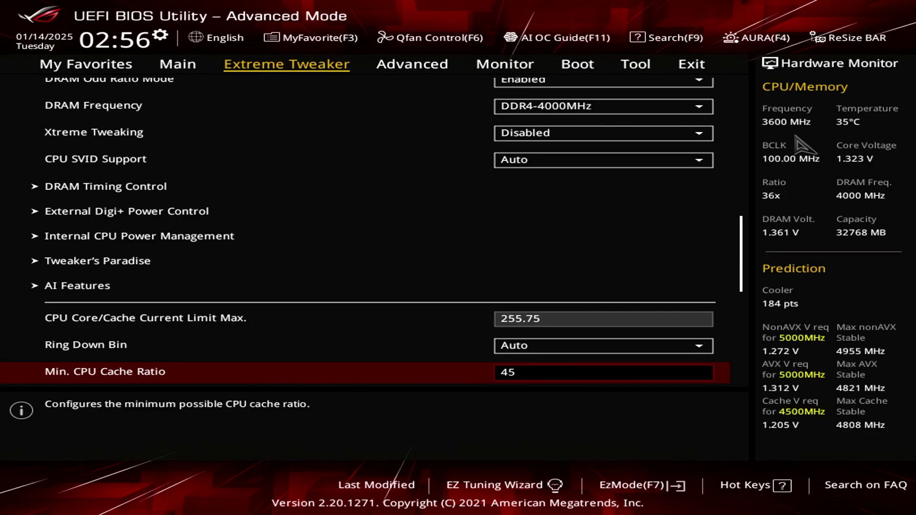
key("Down")
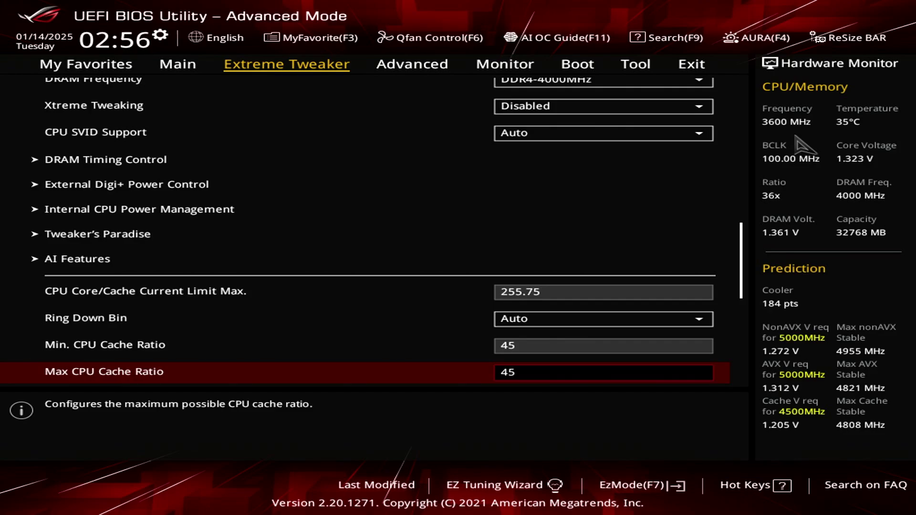
key("Up")
type("43aut")
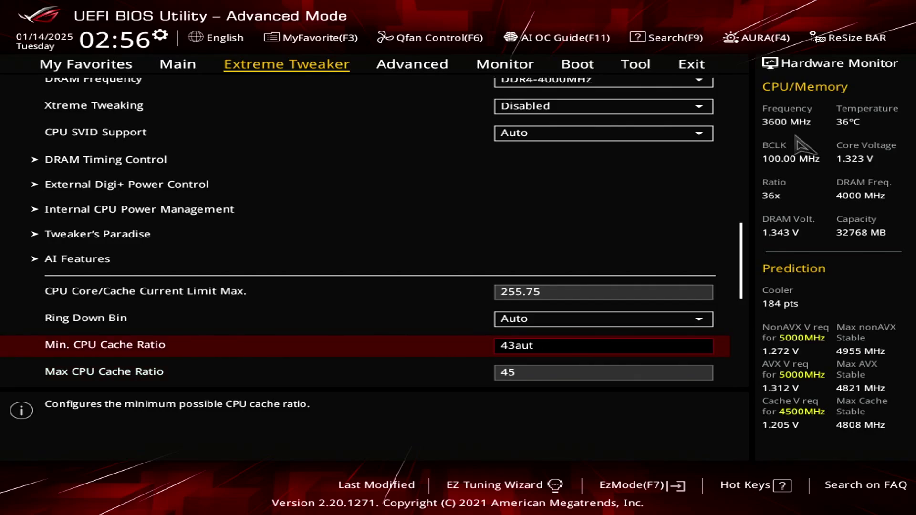
key("BackSpace")
key("BackSpace")
key("BackSpace")
key("BackSpace")
key("BackSpace")
type("auto")
key("Return")
key("Down")
type("auto")
key("Return")
key("Up")
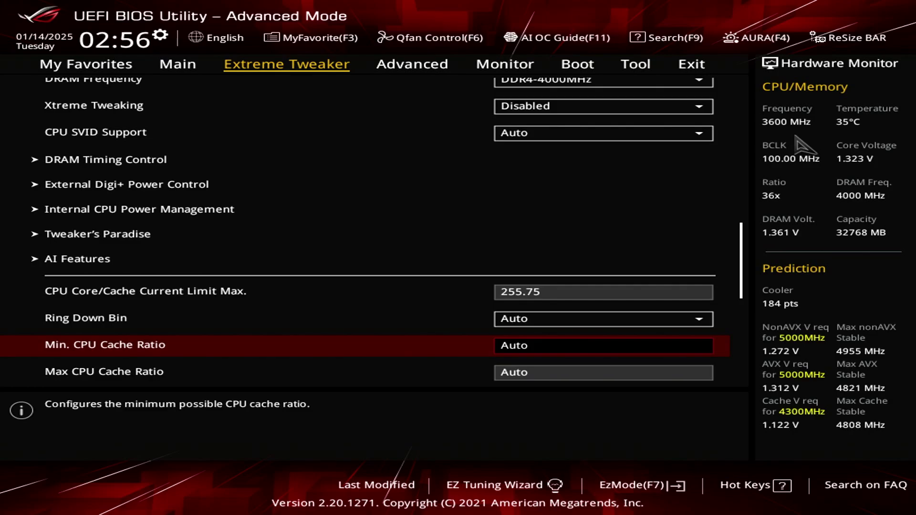
type("43")
key("Return")
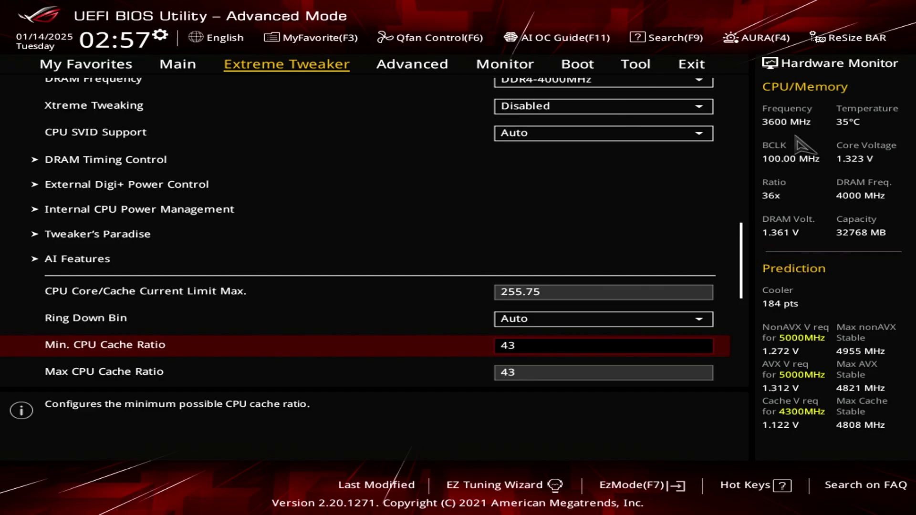
key("BackSpace")
type("5")
key("Down")
key("Down")
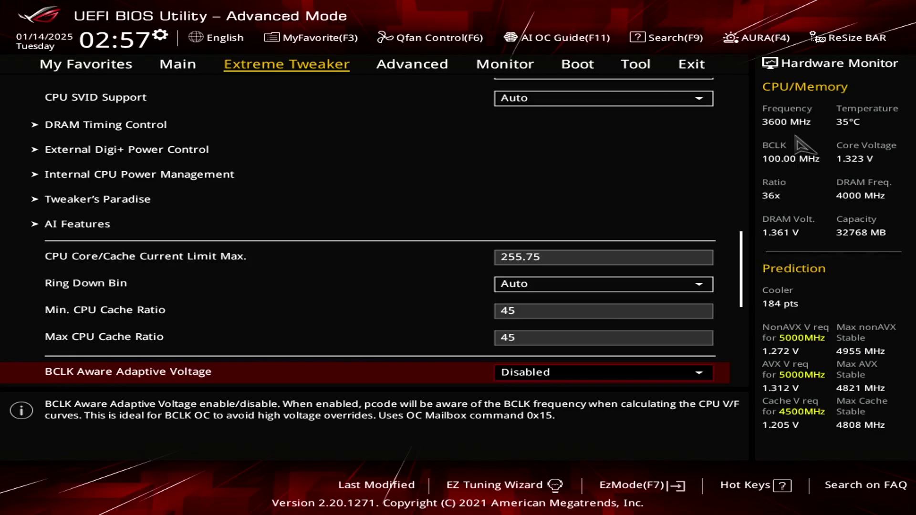
key("Down")
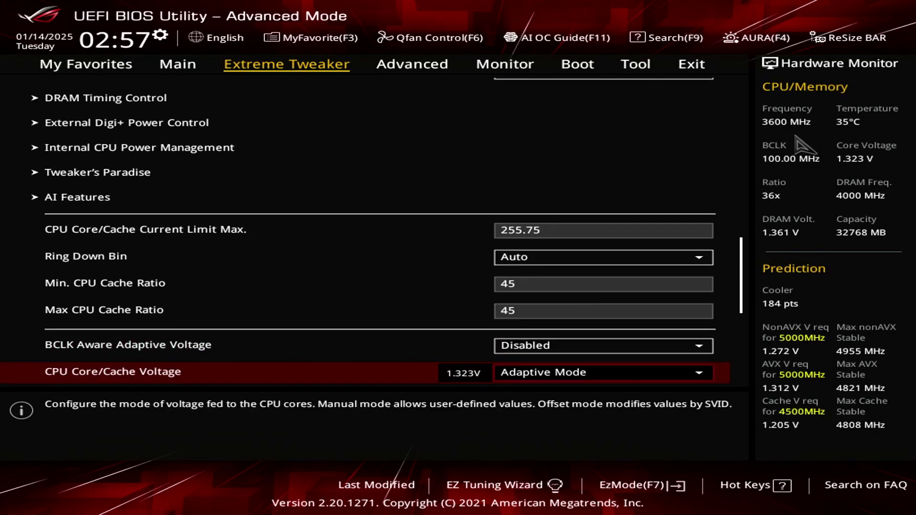
key("Up")
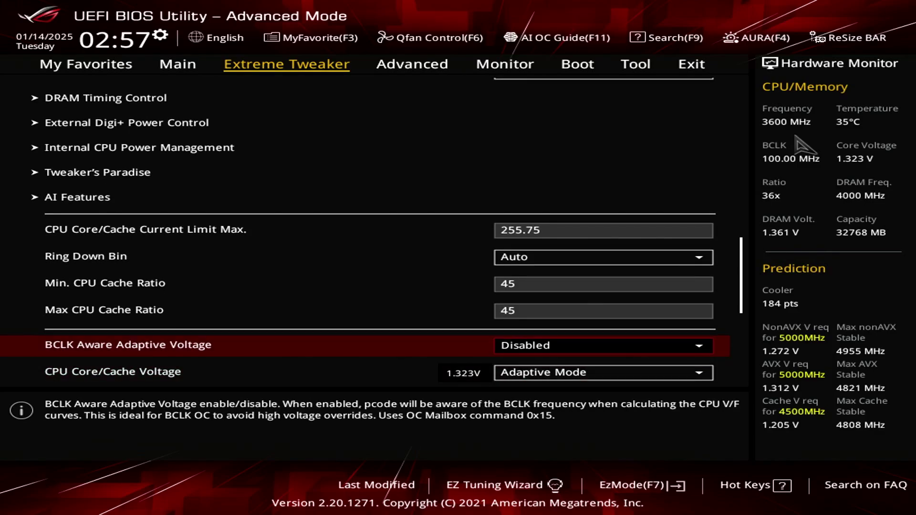
key("Return")
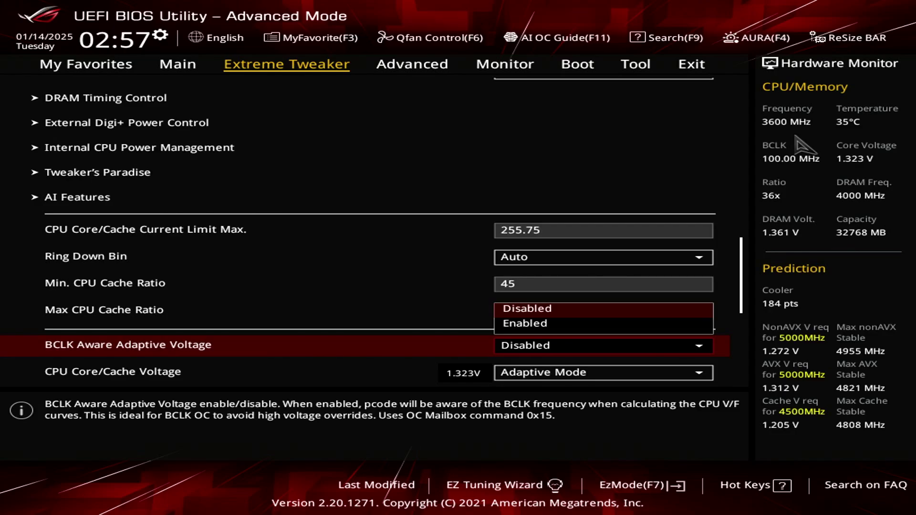
key("Escape")
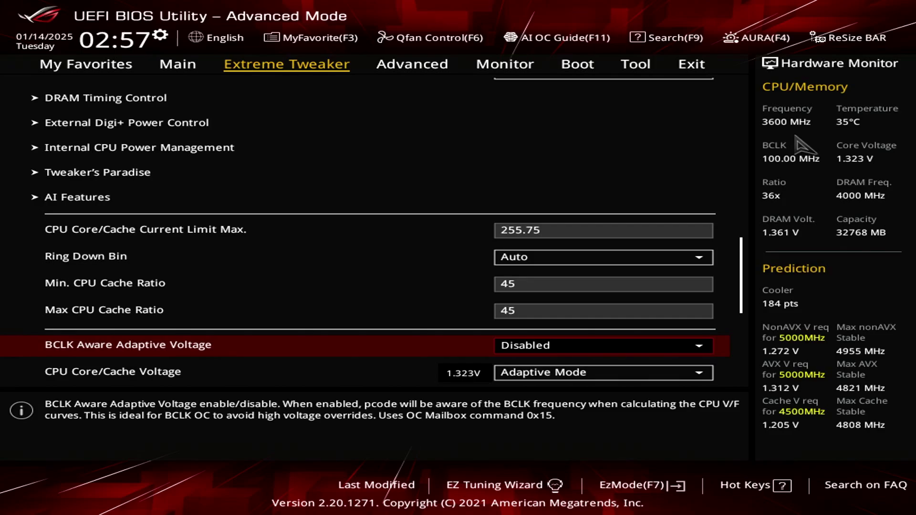
key("Down")
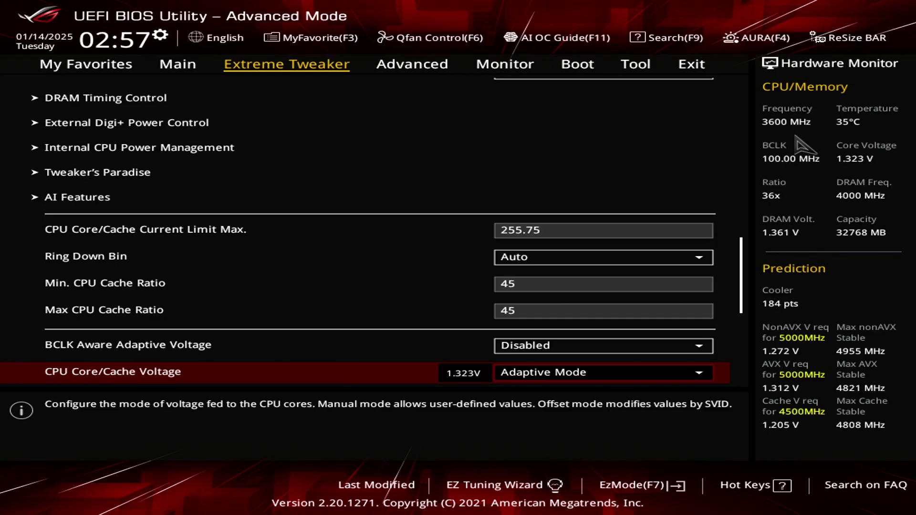
Open the CPU Core/Cache Voltage mode dropdown, currently set to Adaptive Mode
key("Return")
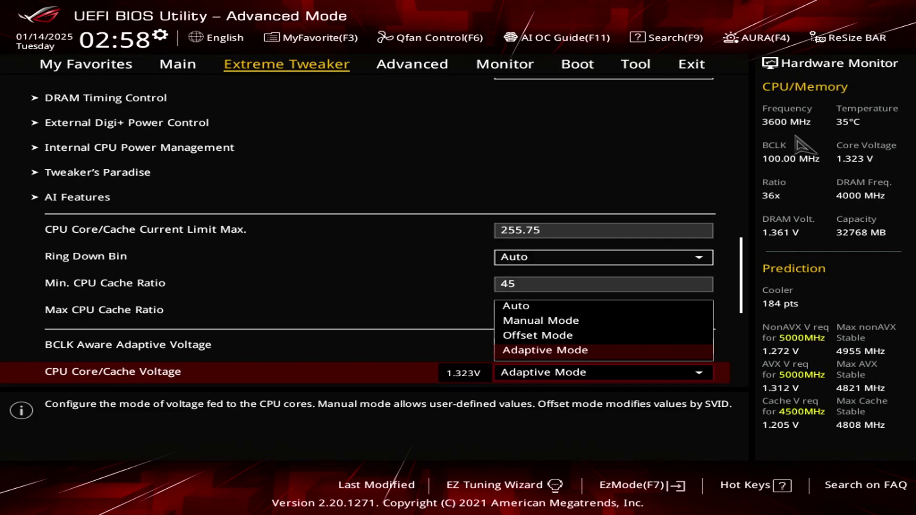
Keep Adaptive Mode and go to Additional Turbo Mode CPU Core Voltage (1.350, offset −0.015)
key("Return")
key("Down")
key("Down")
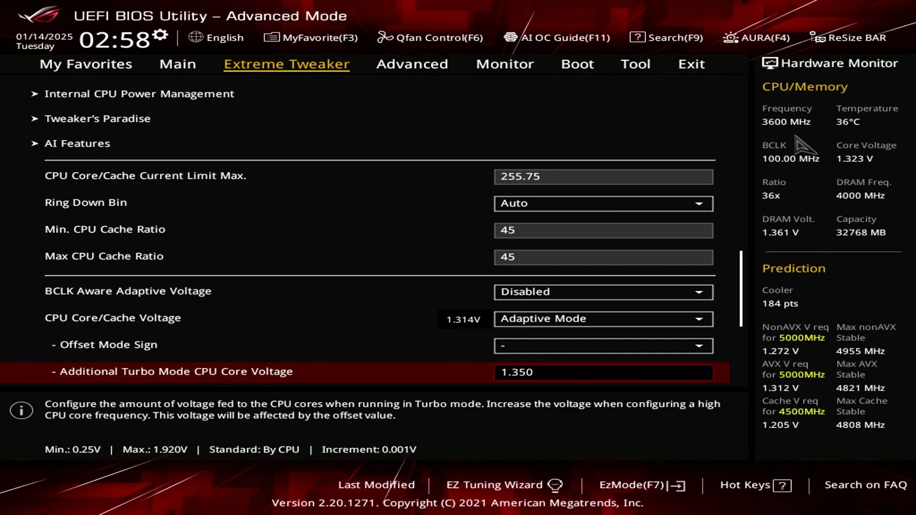
key("Down")
key("Up")
key("Up")
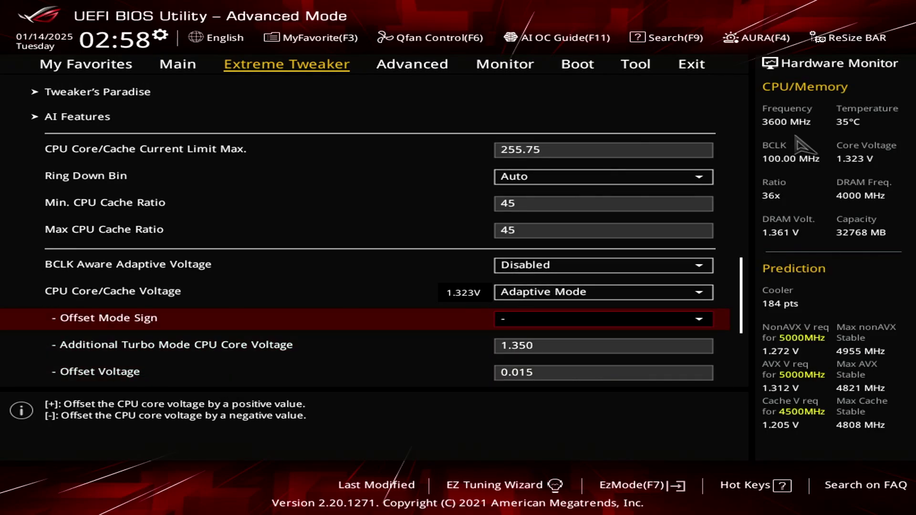
key("Down")
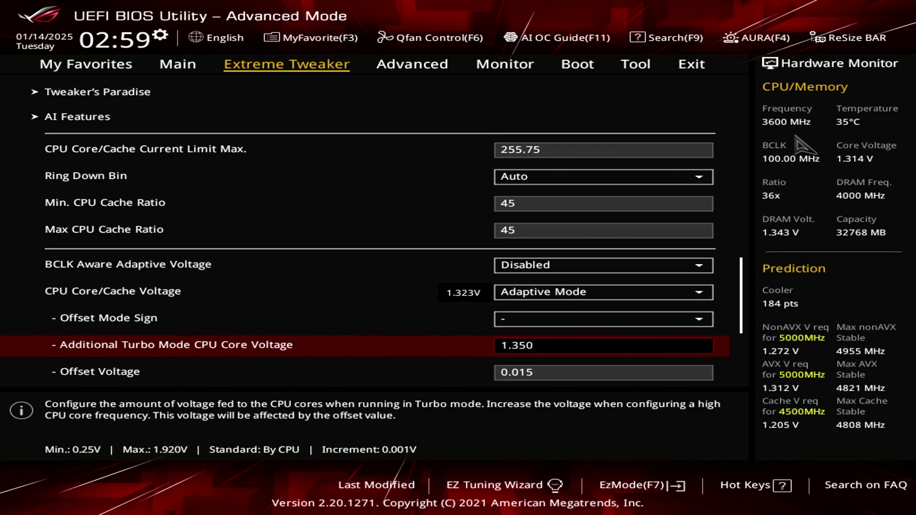
type("1.3")
key("F3")
key("Escape")
key("Down")
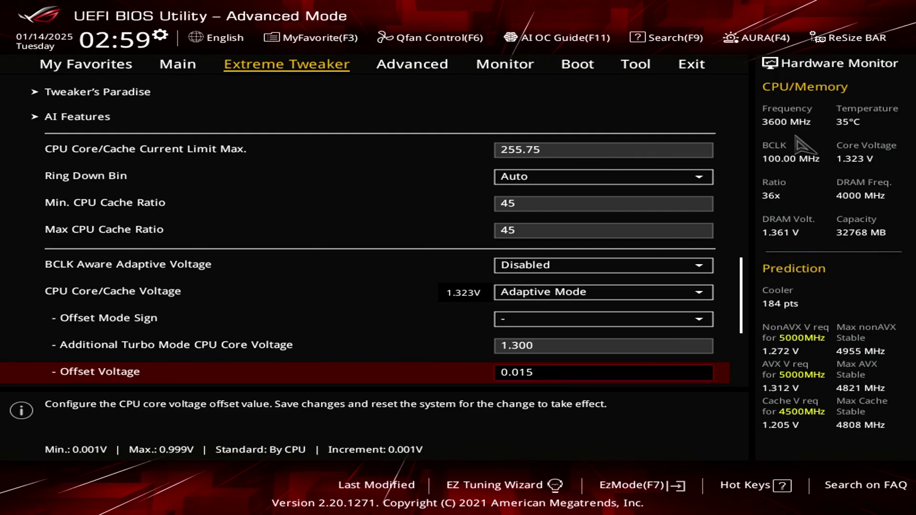
key("Up")
type("1")
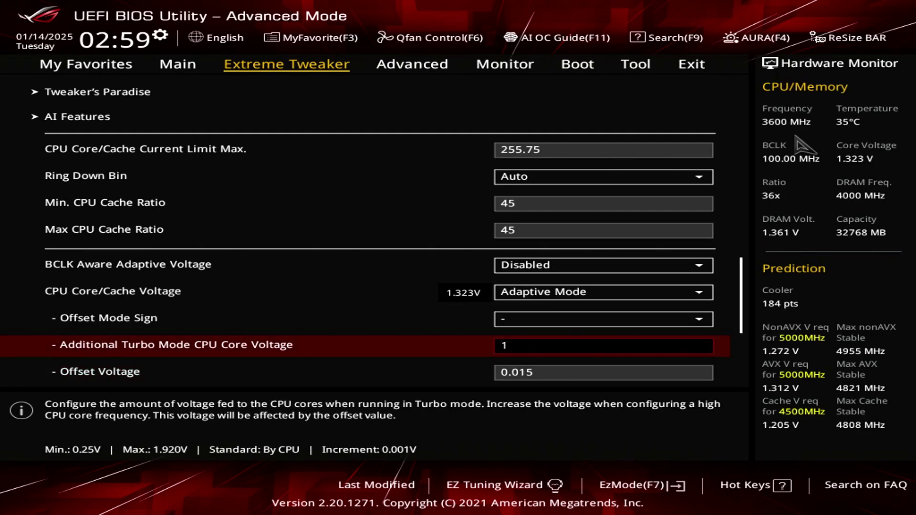
type(".35")
key("Return")
key("Down")
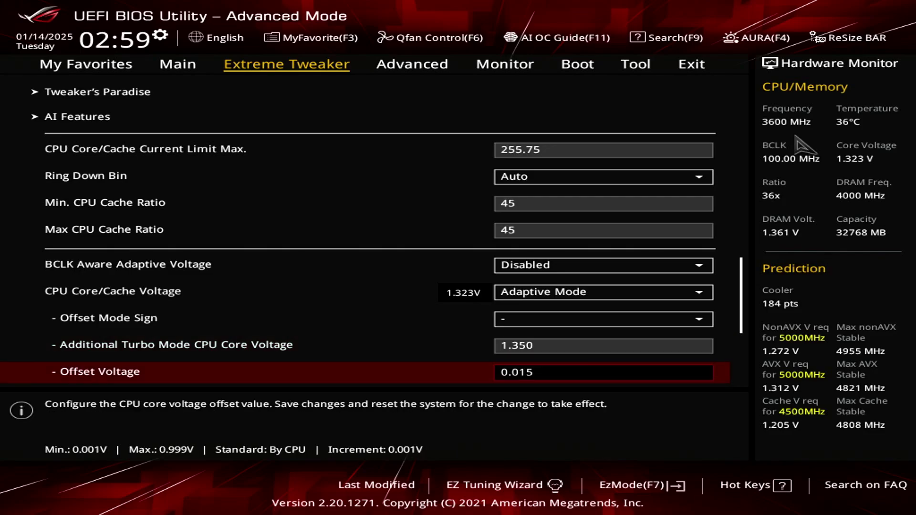
key("Down")
key("Up")
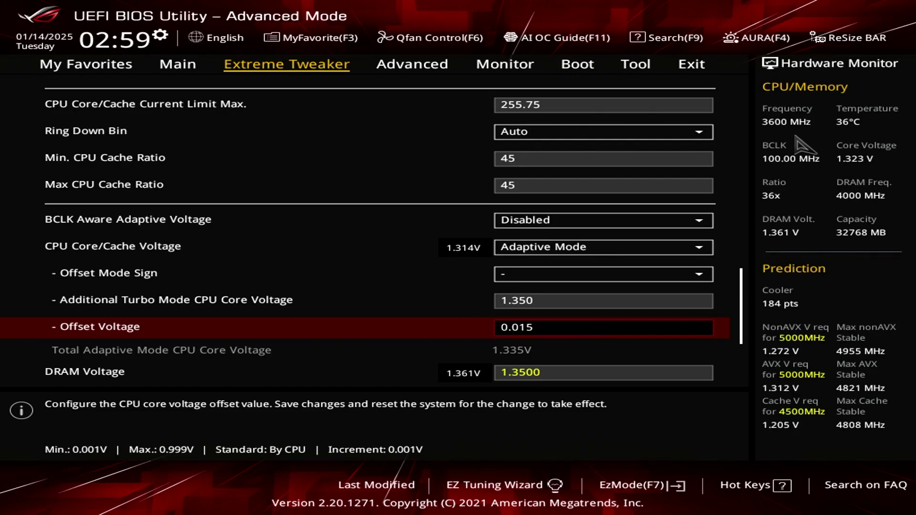
type("0.020")
key("Up")
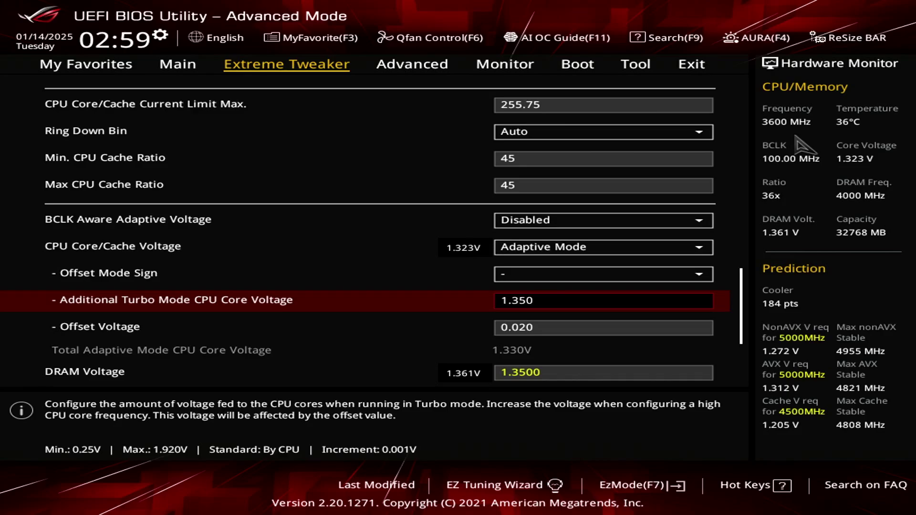
type("1.250")
key("Down")
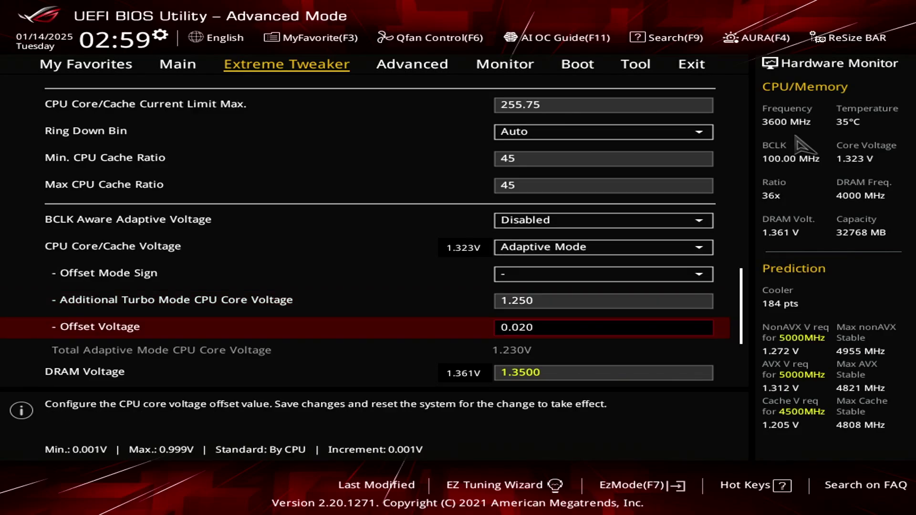
type("0.015")
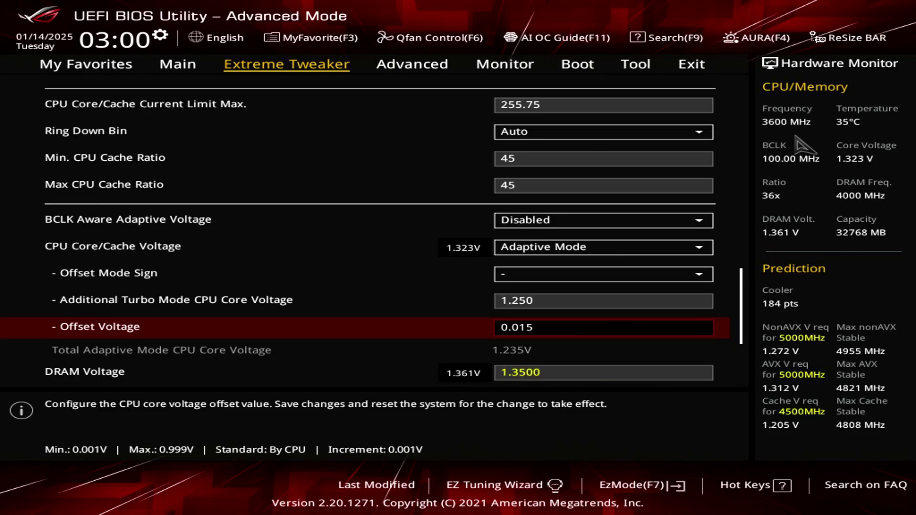
key("Up")
type("1.350")
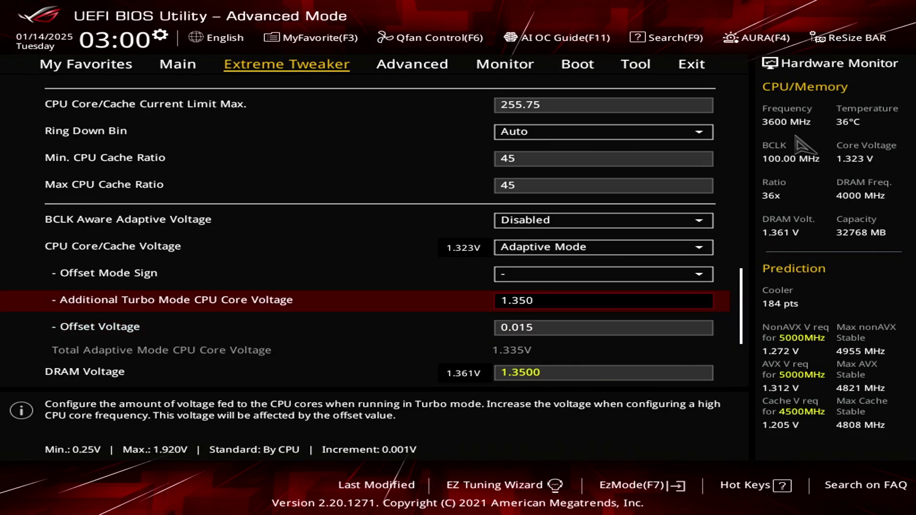
key("Down")
key("Down")
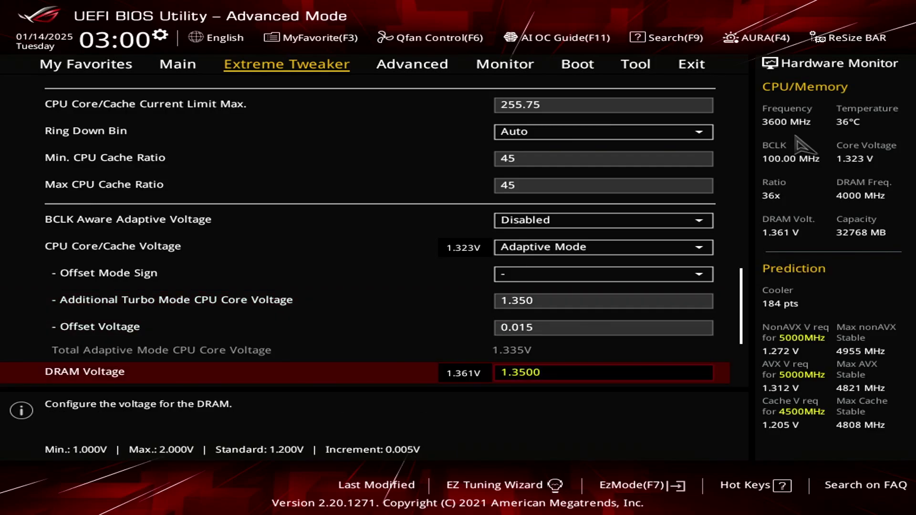
key("Down")
key("Up")
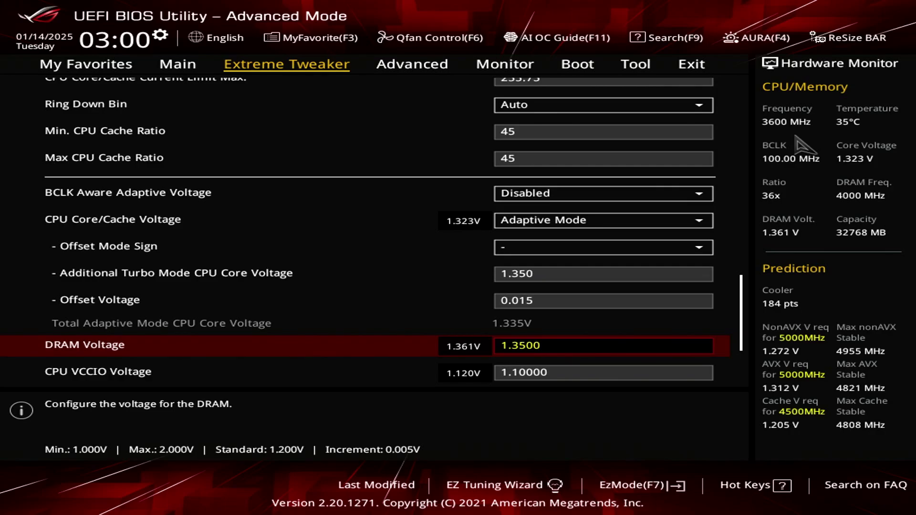
key("Down")
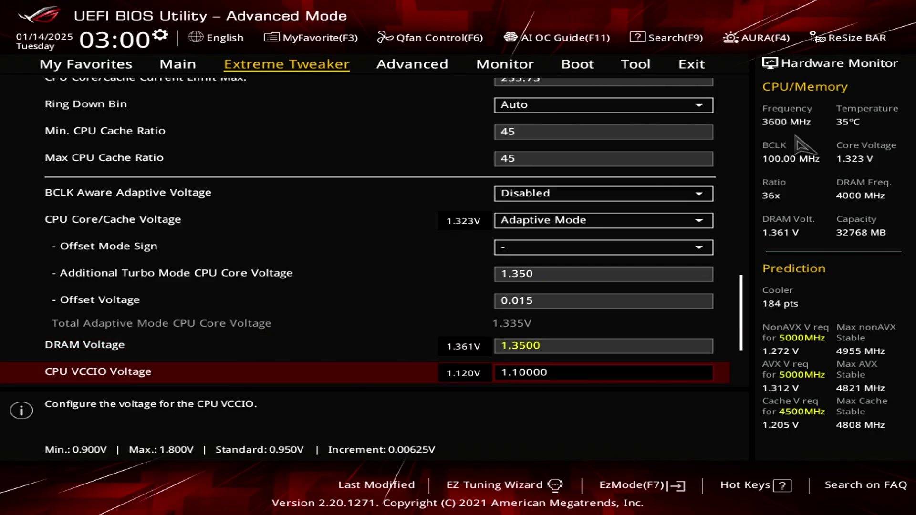
key("Down")
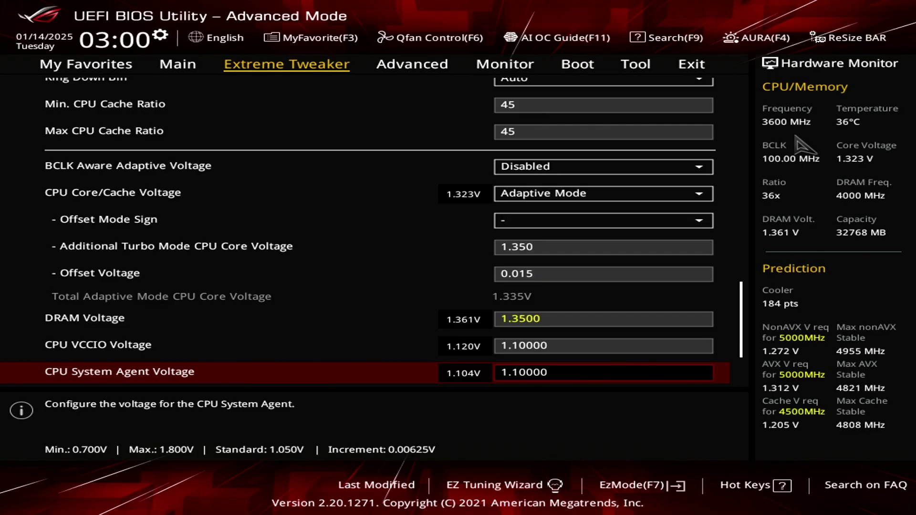
key("Up")
type("auto")
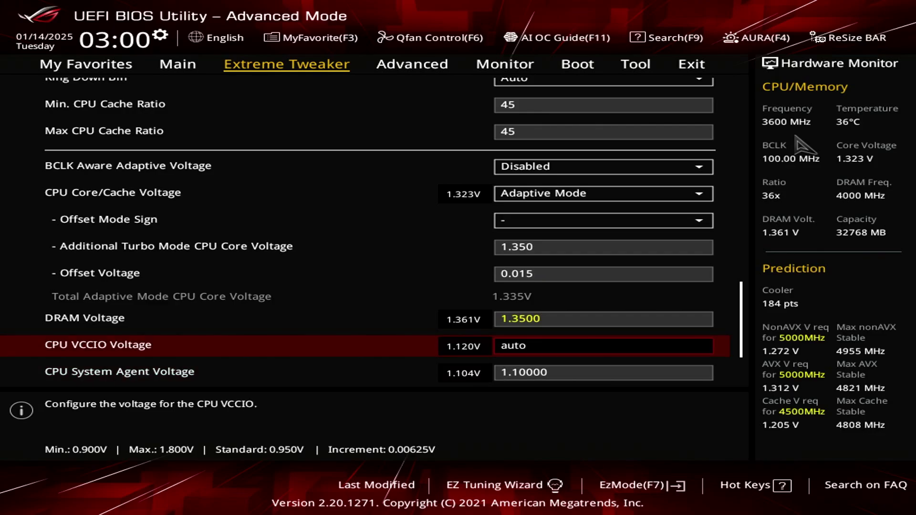
key("Return")
type("1.425")
key("Return")
type(".15")
key("BackSpace")
key("BackSpace")
key("BackSpace")
type("1.5")
key("Return")
type("1.15")
key("Return")
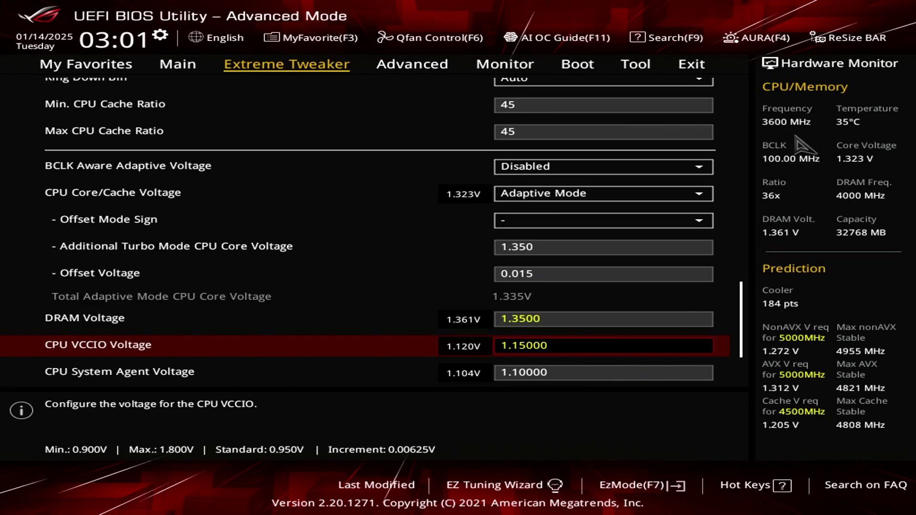
type("1.1")
key("Return")
Look into DRAM REF Voltage Control, then move across the tabs toward the Tool tab's user profiles
key("Down")
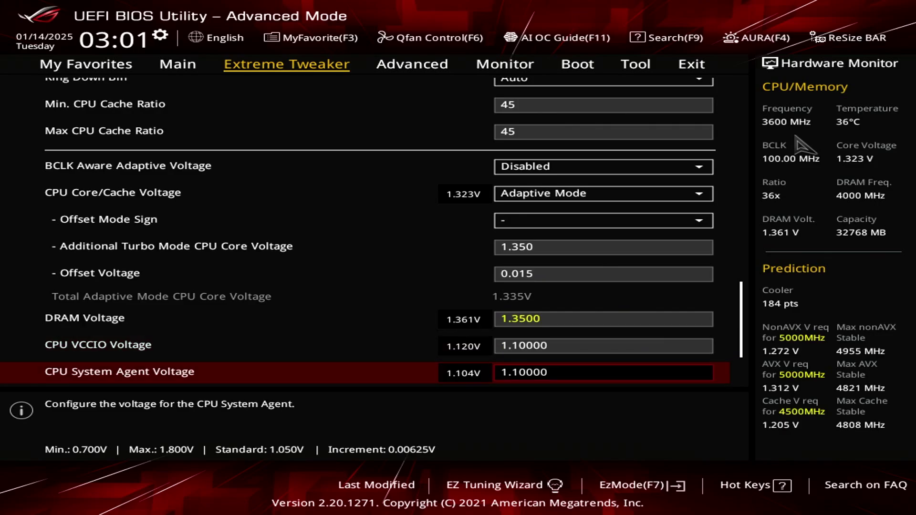
key("Down")
key("Down")
key("Down")
key("Down")
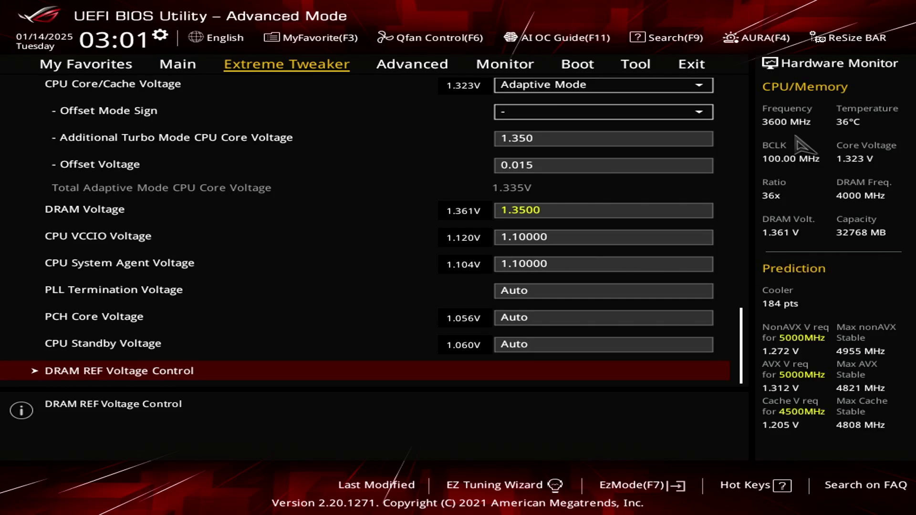
key("Return")
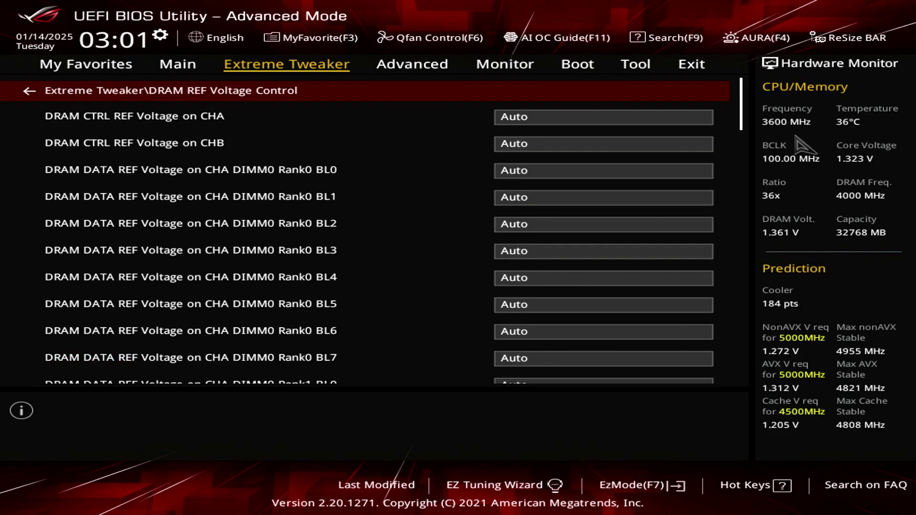
key("Escape")
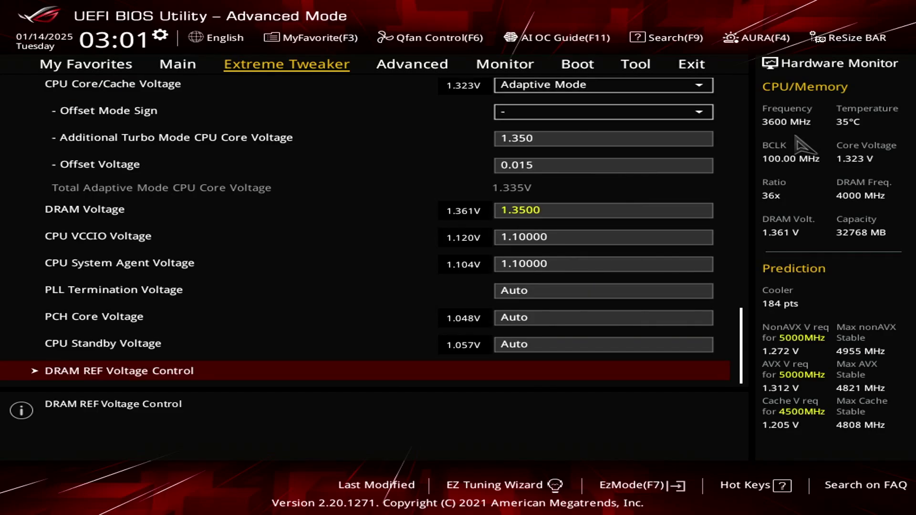
key("Right")
key("Right")
key("Right")
key("Right")
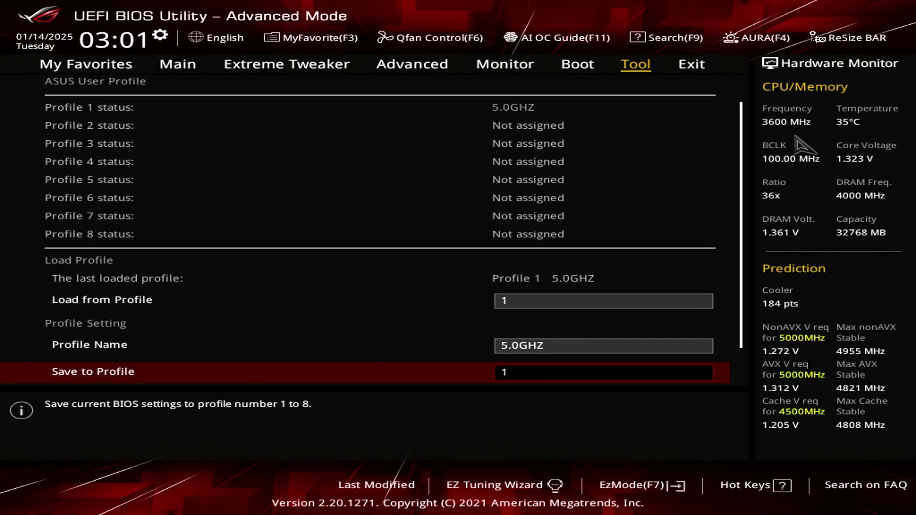
Return to the Extreme Tweaker tab and move up to Xtreme Tweaking, which shows Disabled
key("Left")
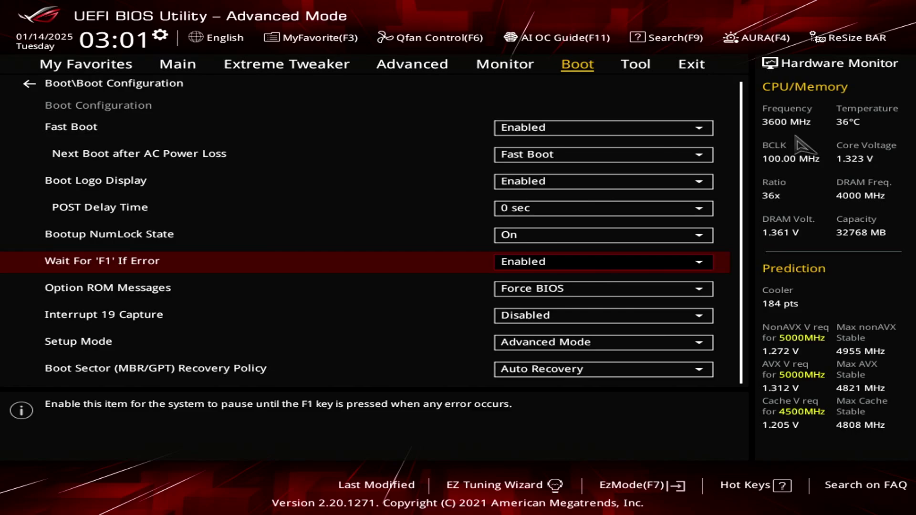
key("Left")
key("Right")
key("Left")
key("Left")
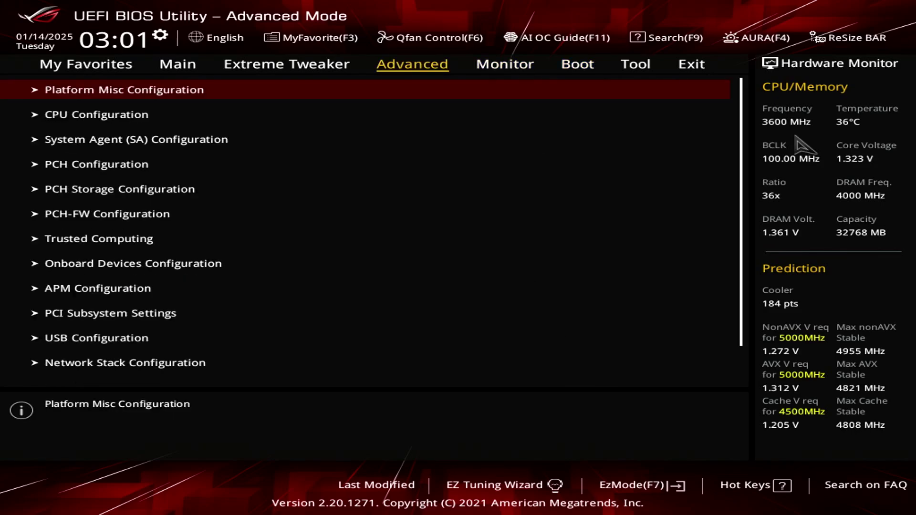
key("Left")
key("Up")
key("Up")
key("Up")
key("Up")
key("Up")
key("Up")
key("Up")
key("Up")
key("Up")
key("Up")
key("Up")
key("Up")
key("Up")
key("Up")
key("Up")
key("Up")
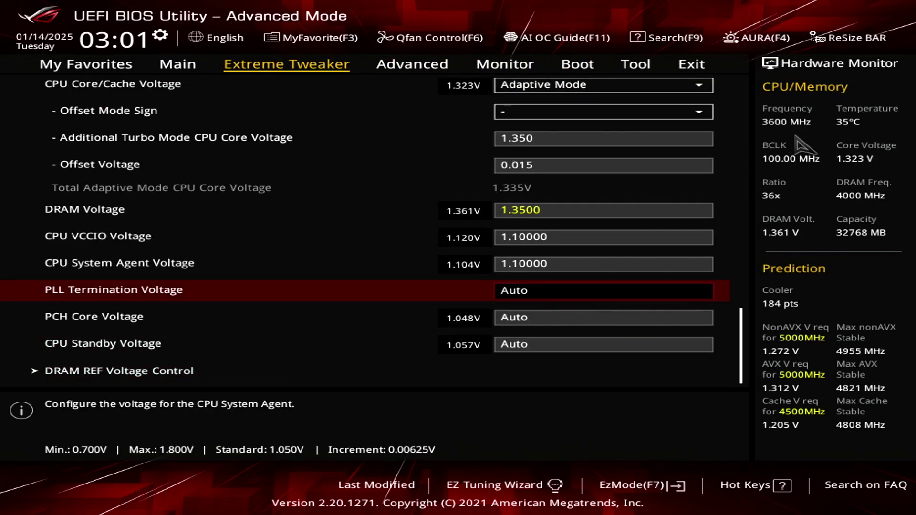
key("Up")
key("Up")
key("Up")
key("Up")
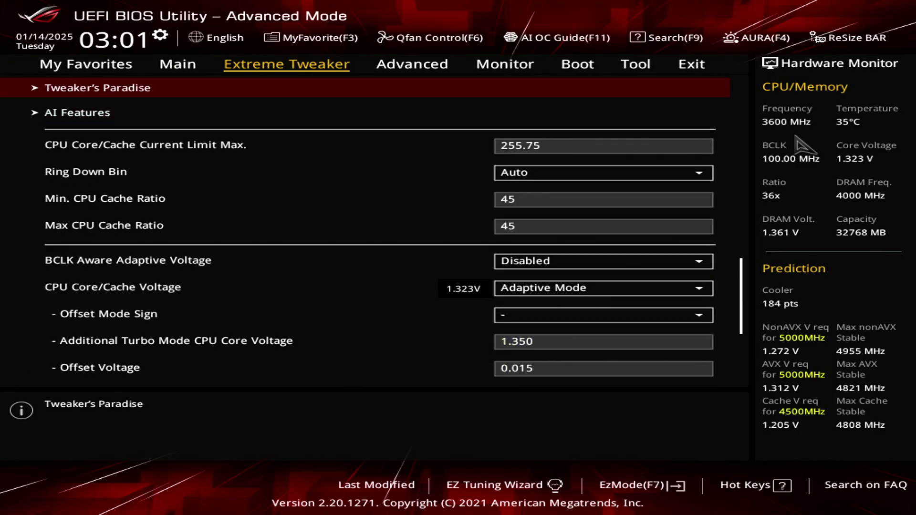
key("Up")
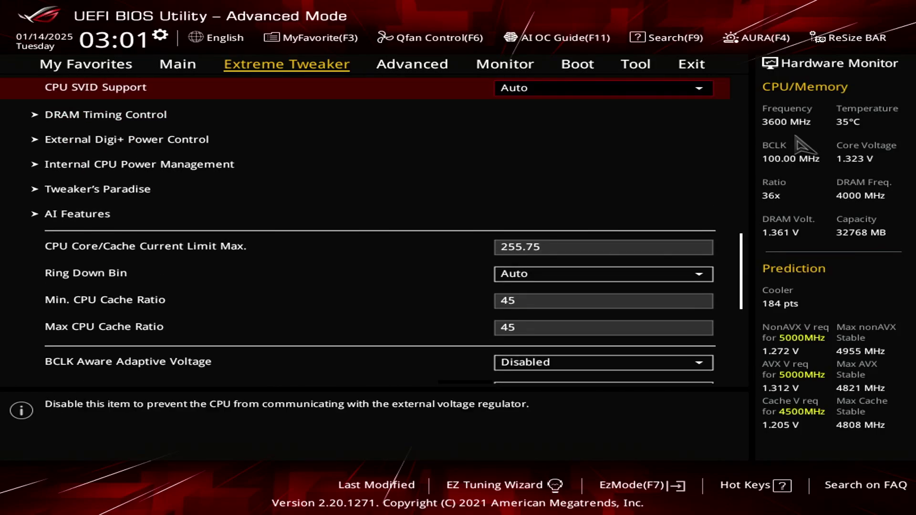
key("Up")
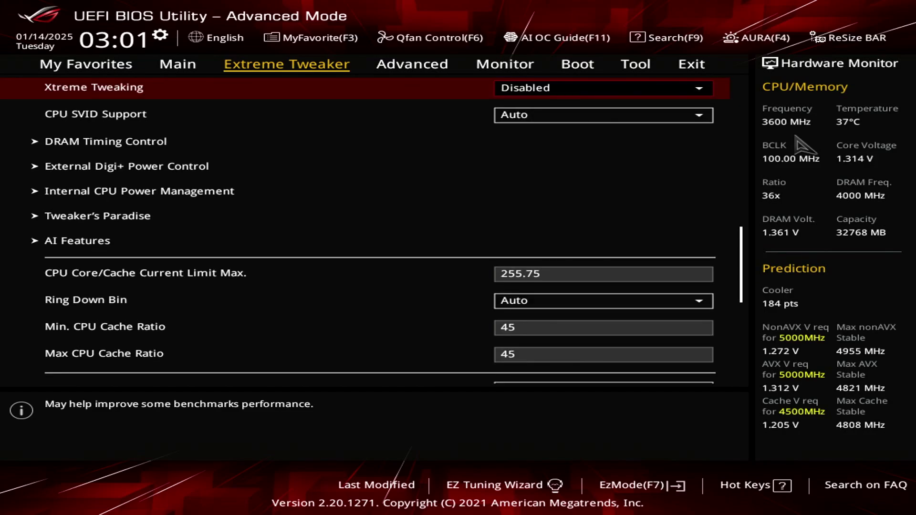